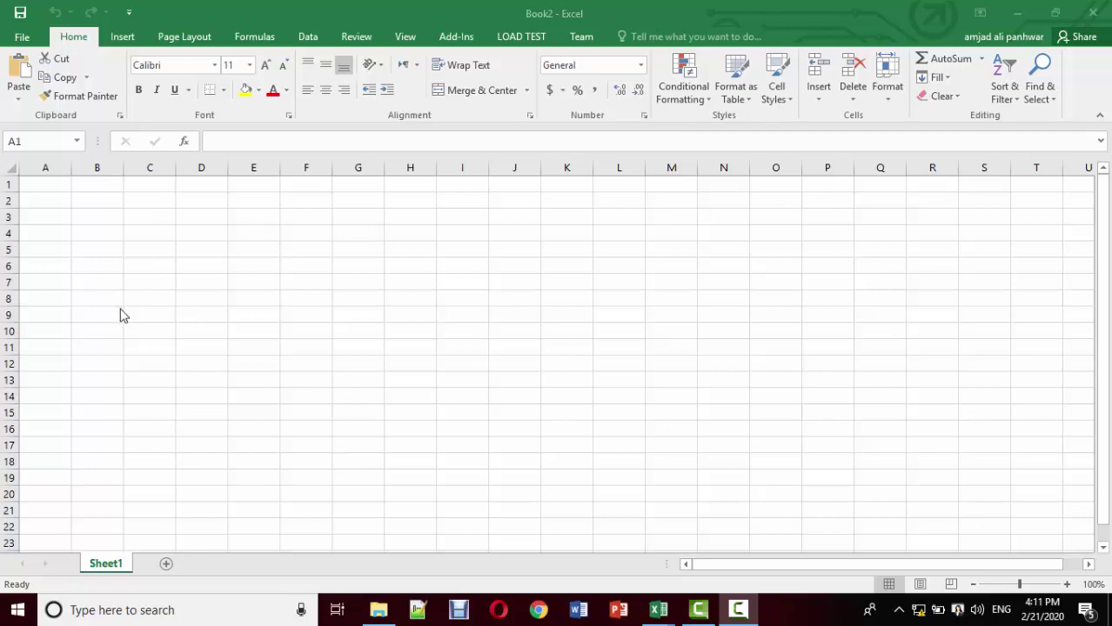
Practise selecting cells B1, B2, C1 and C2, then all of row 1 and column A
scroll(116, 298, "up", 7, "ctrl")
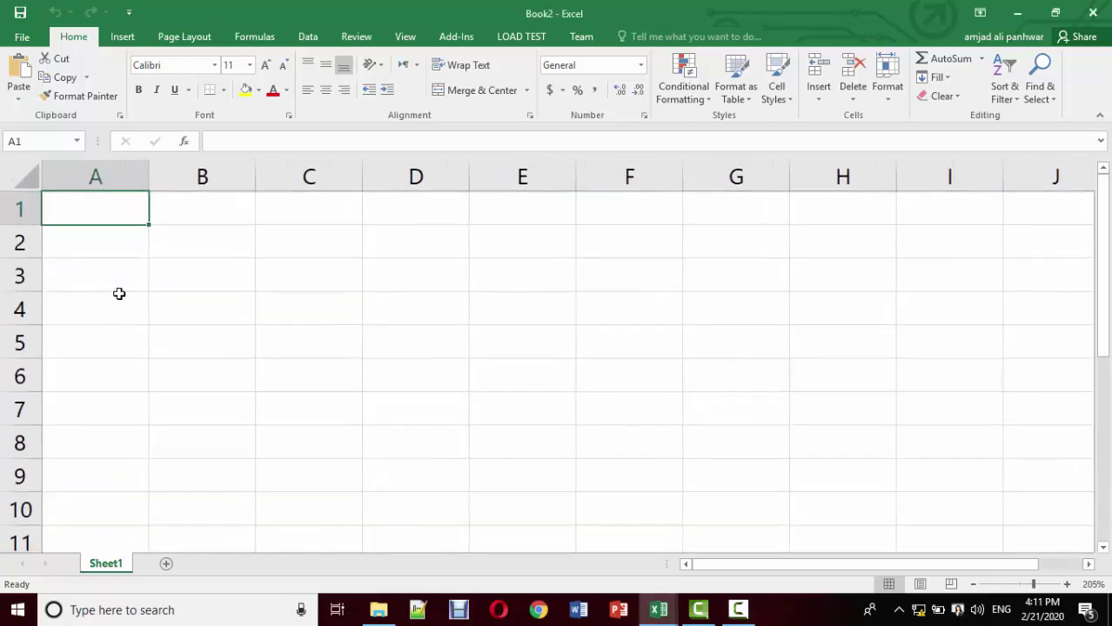
scroll(119, 294, "up", 3, "ctrl")
left_click(114, 261)
left_click(201, 227)
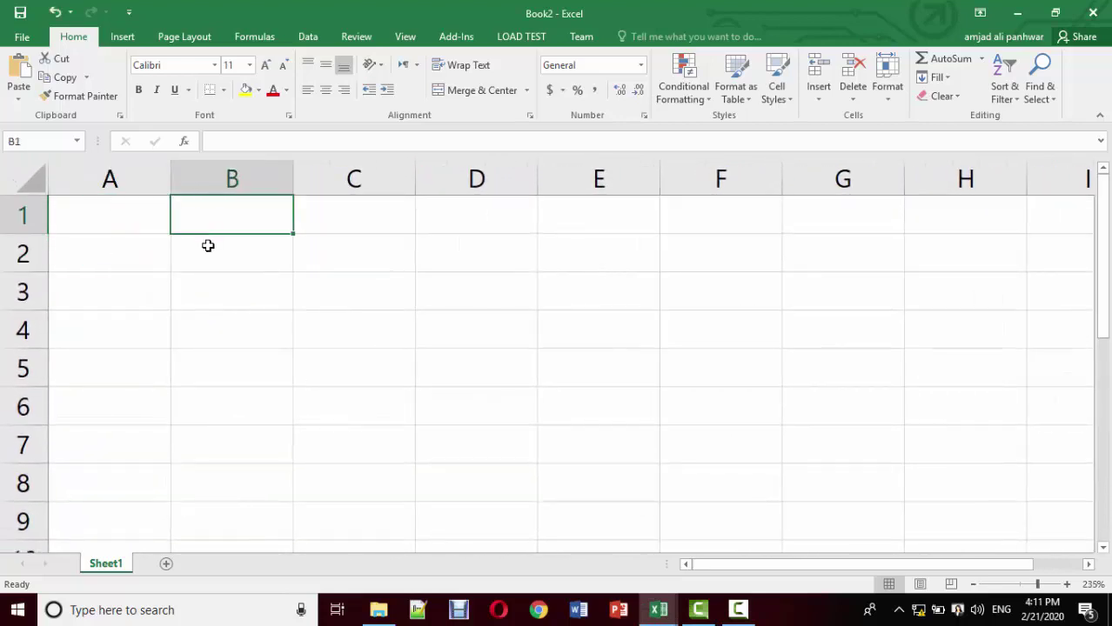
left_click(208, 247)
left_click(322, 226)
left_click(335, 250)
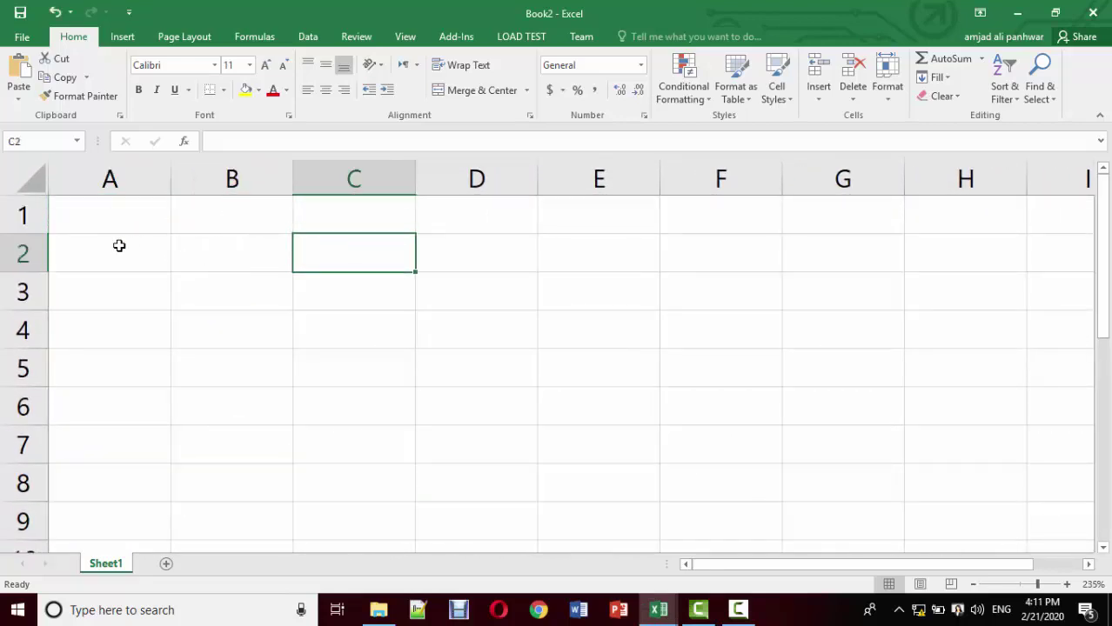
left_click(20, 217)
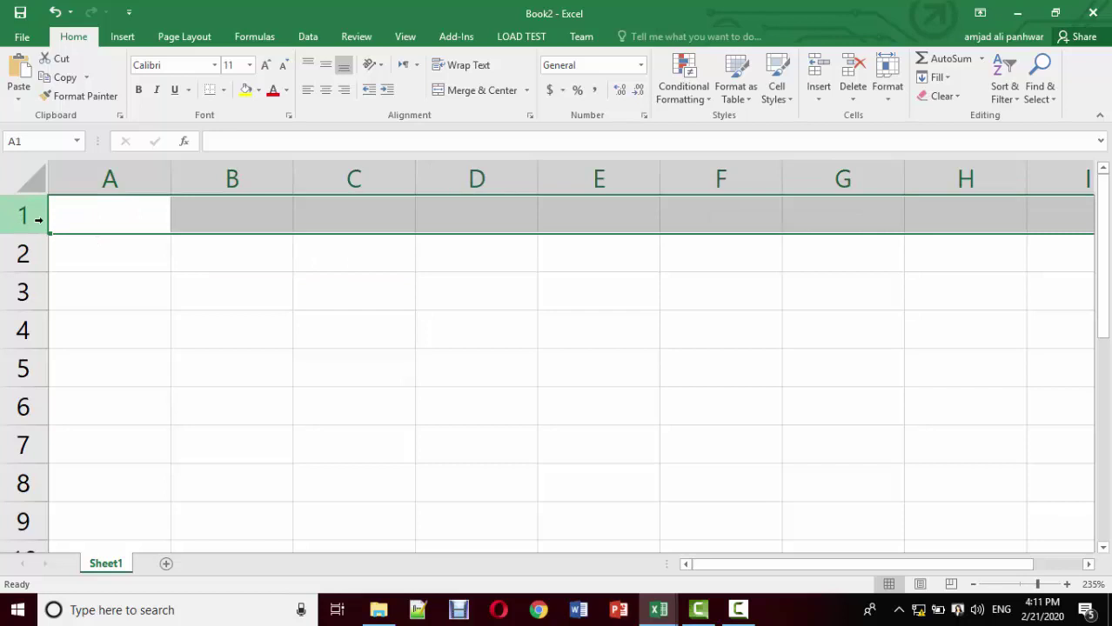
left_click(93, 173)
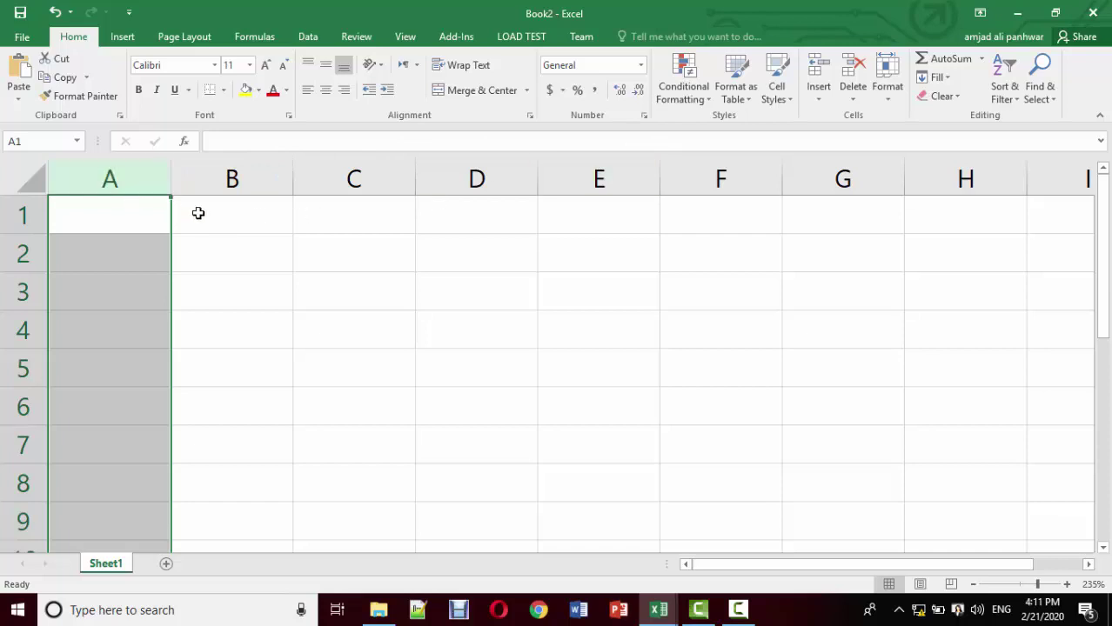
Practise selecting rows 1 to 4 and a small block starting at A1, ending on B1
left_click(15, 222)
left_click(15, 254)
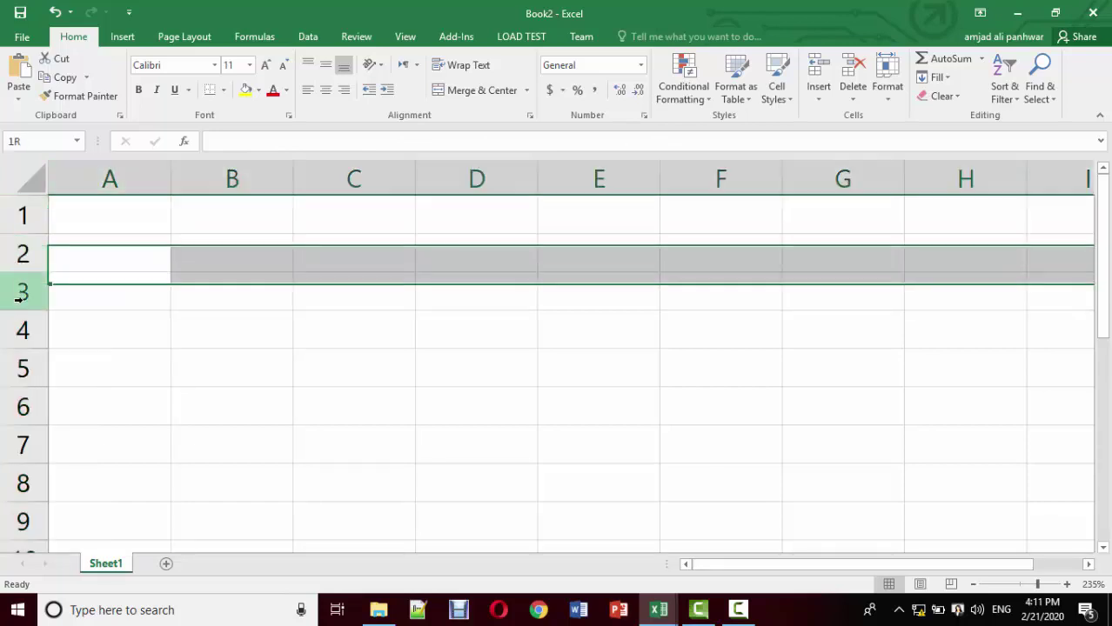
left_click(15, 292)
left_click(15, 331)
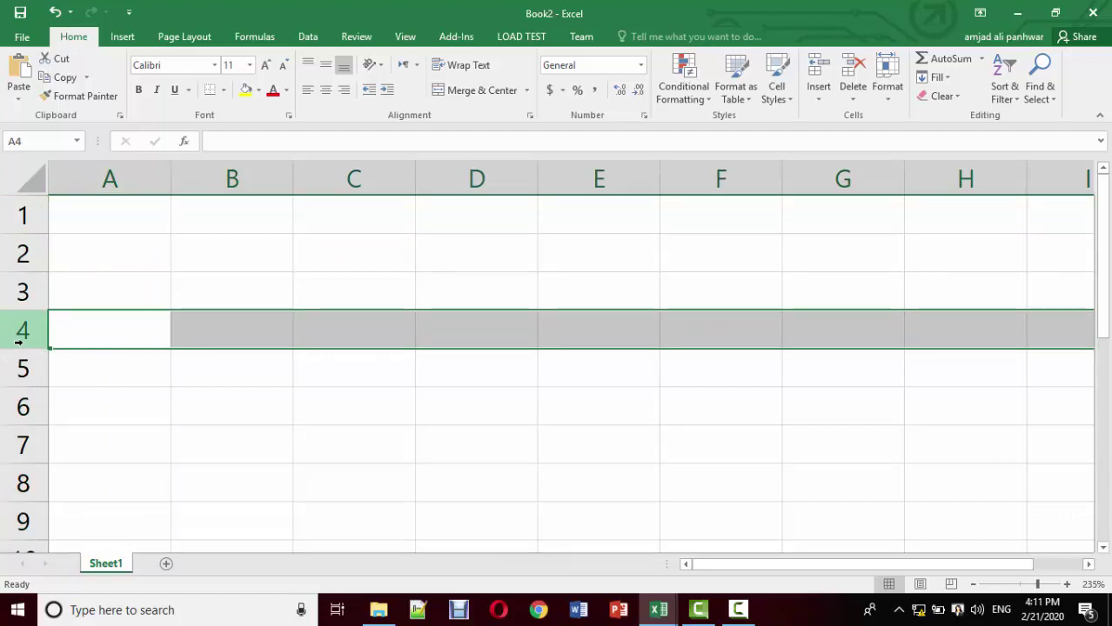
left_click(212, 239)
mouse_move(132, 219)
left_mouse_down()
mouse_move(231, 266)
mouse_move(238, 286)
left_mouse_up()
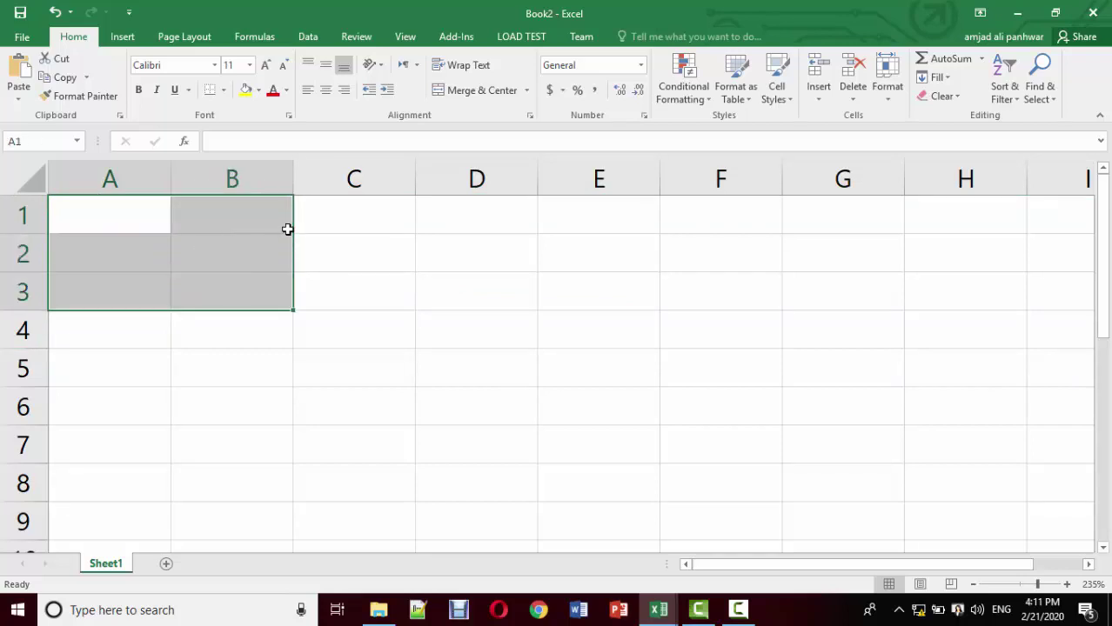
left_click(374, 241)
left_click(229, 219)
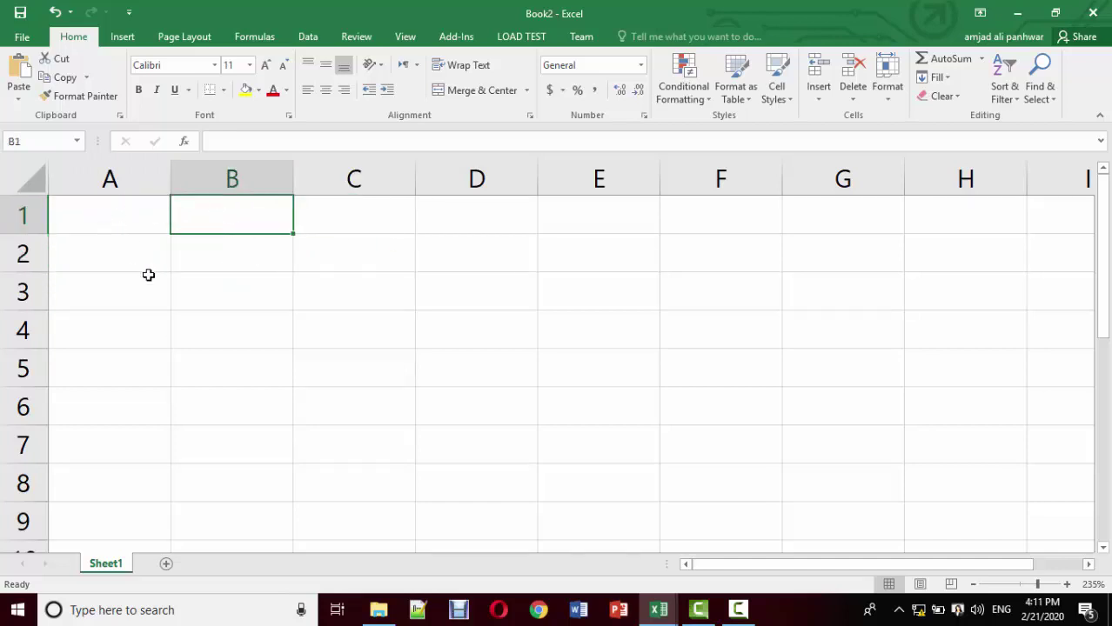
Enter ALI in cell B1
type("ALI")
key("Return")
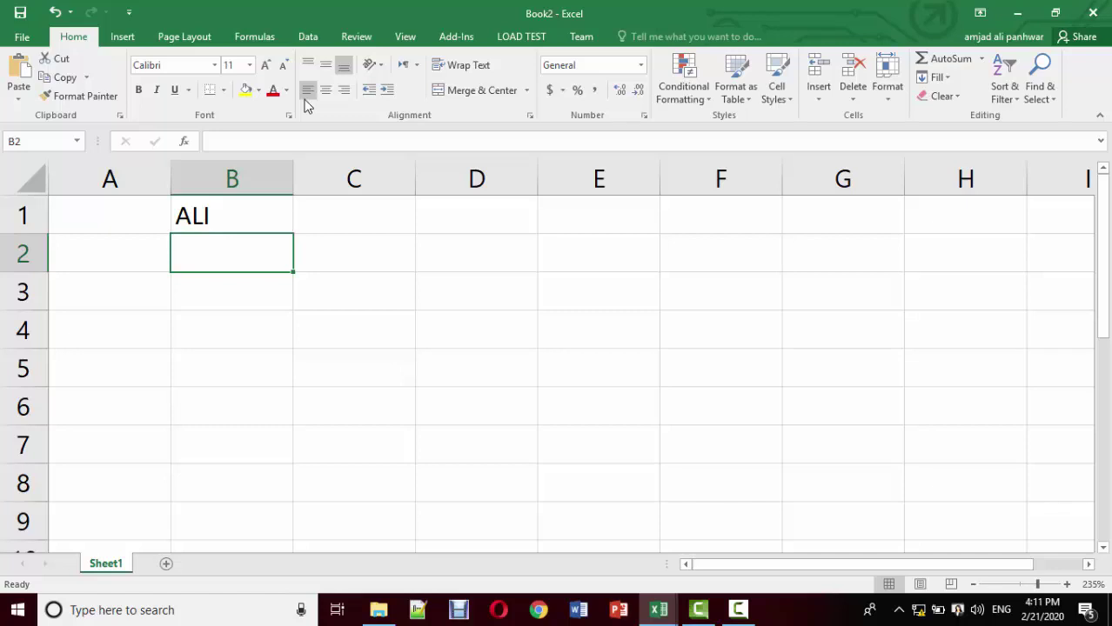
left_click(235, 215)
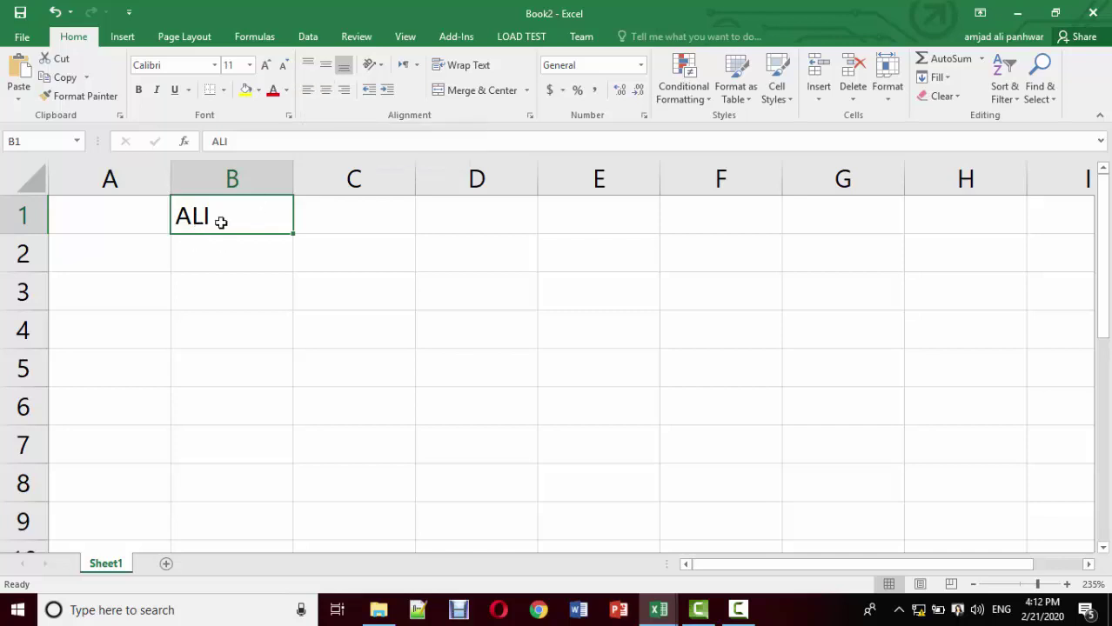
Try centre alignment on B1 and A1:D6, then right, finally leaving ALI left-aligned
left_click(326, 91)
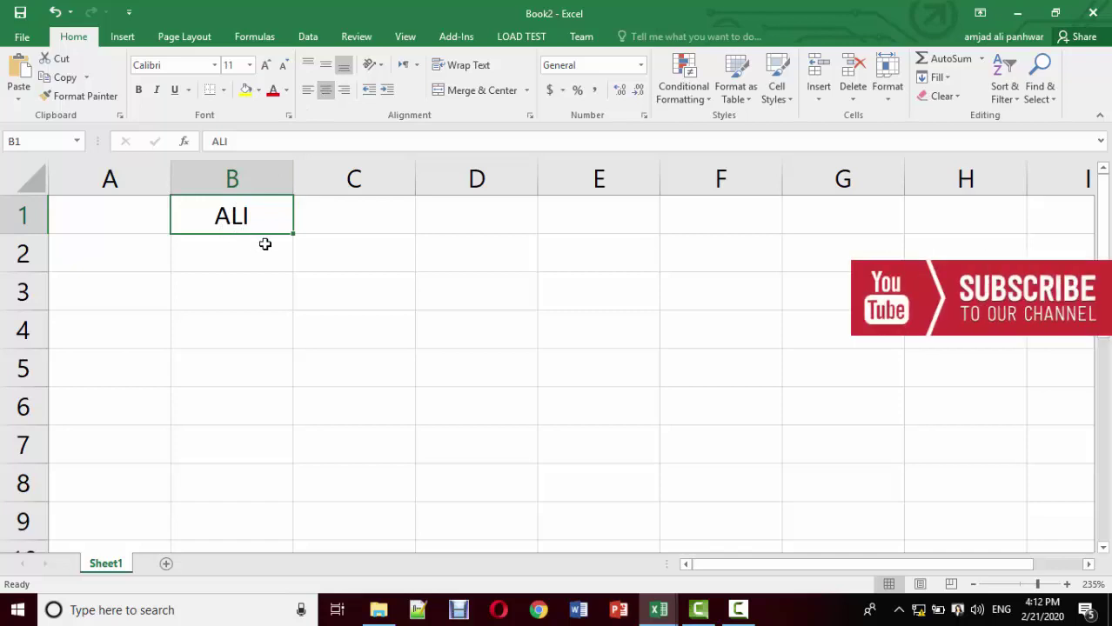
left_click_drag(107, 213, 430, 394)
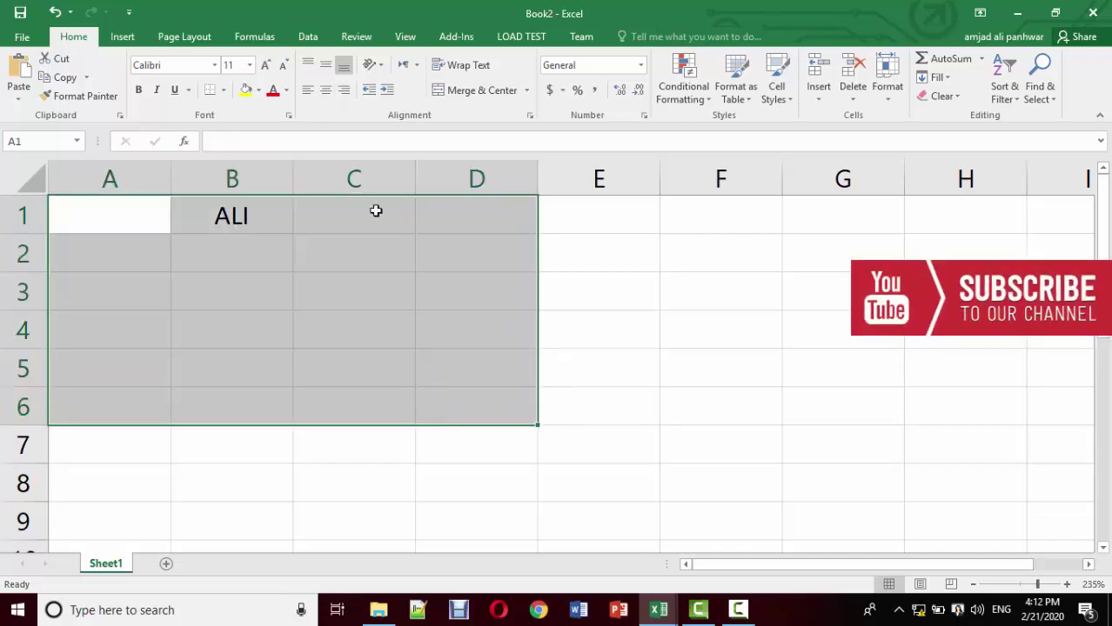
left_click(326, 90)
left_click(241, 218)
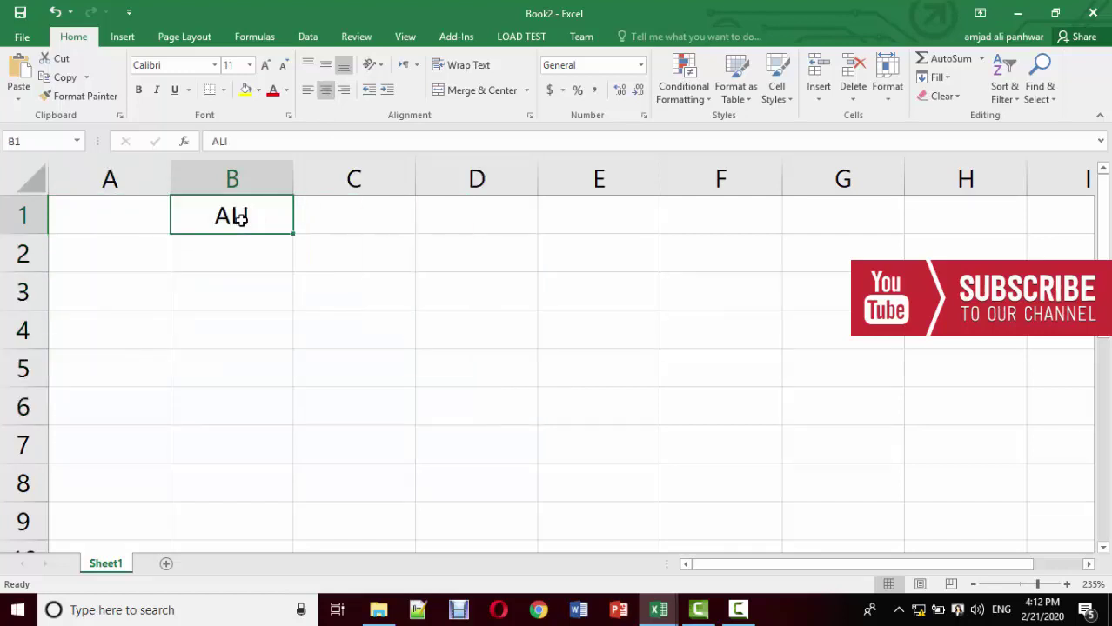
left_click(344, 91)
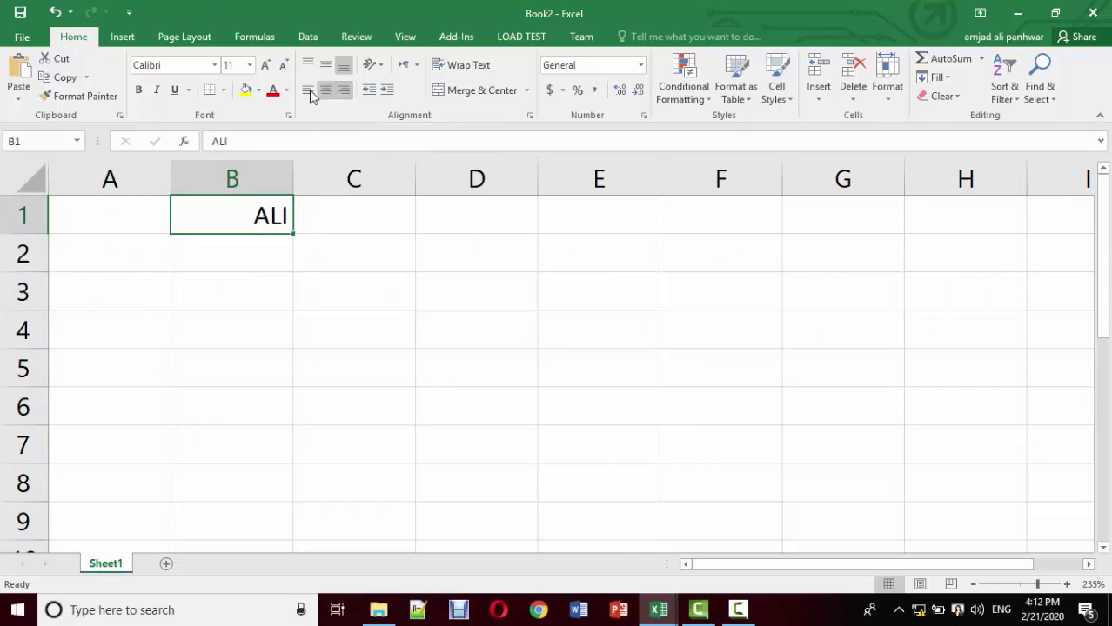
left_click(307, 90)
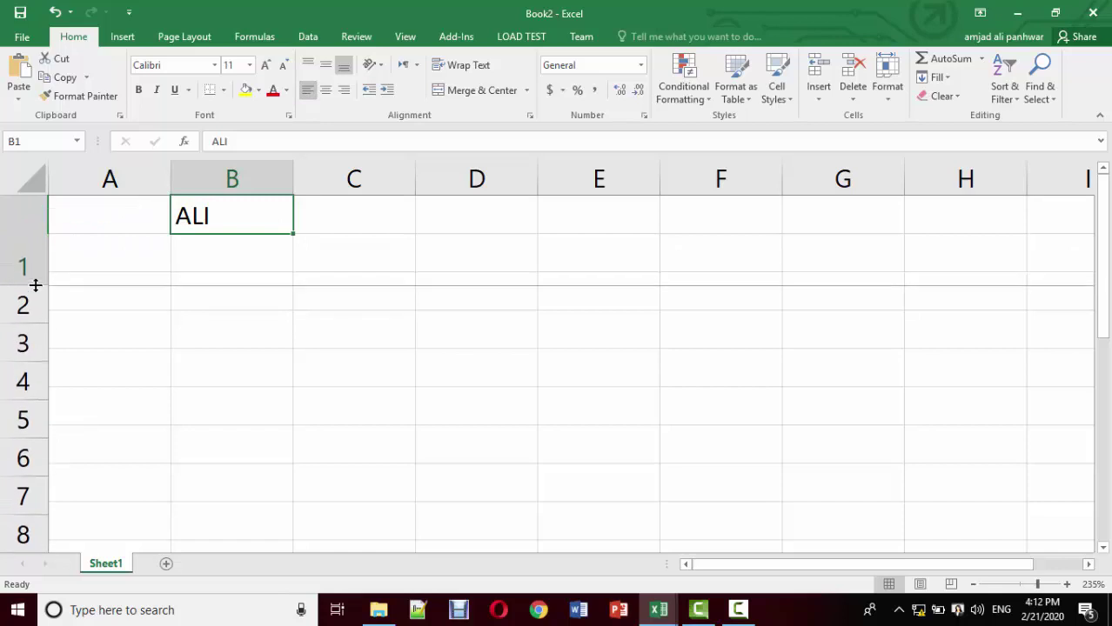
Make row 1 taller and place ALI top- and left-aligned in B1
left_click_drag(32, 233, 33, 284)
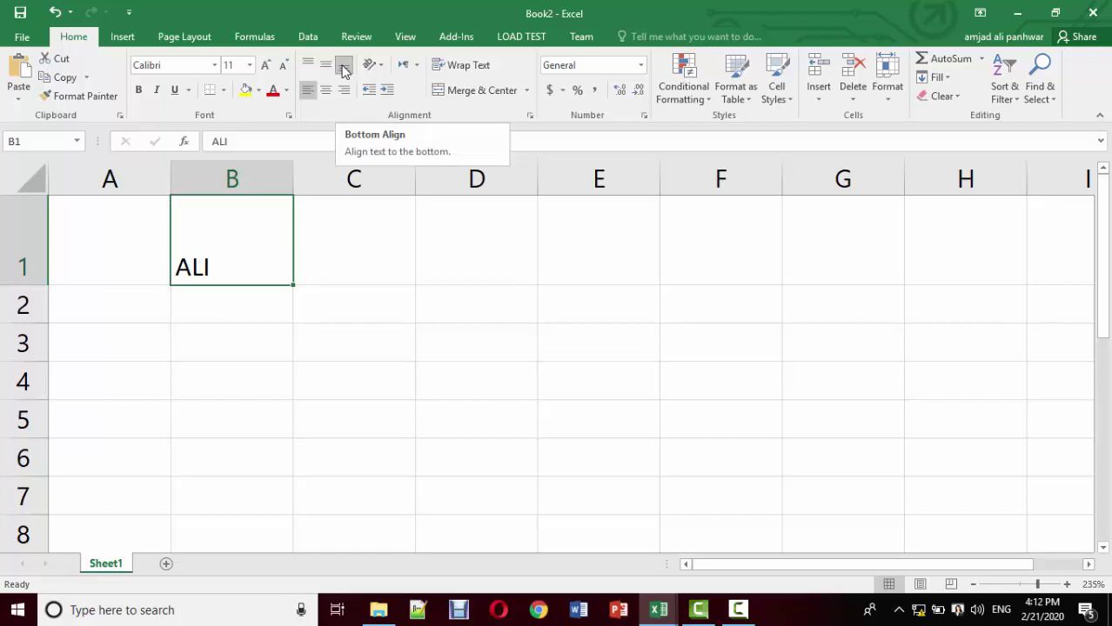
left_click(327, 68)
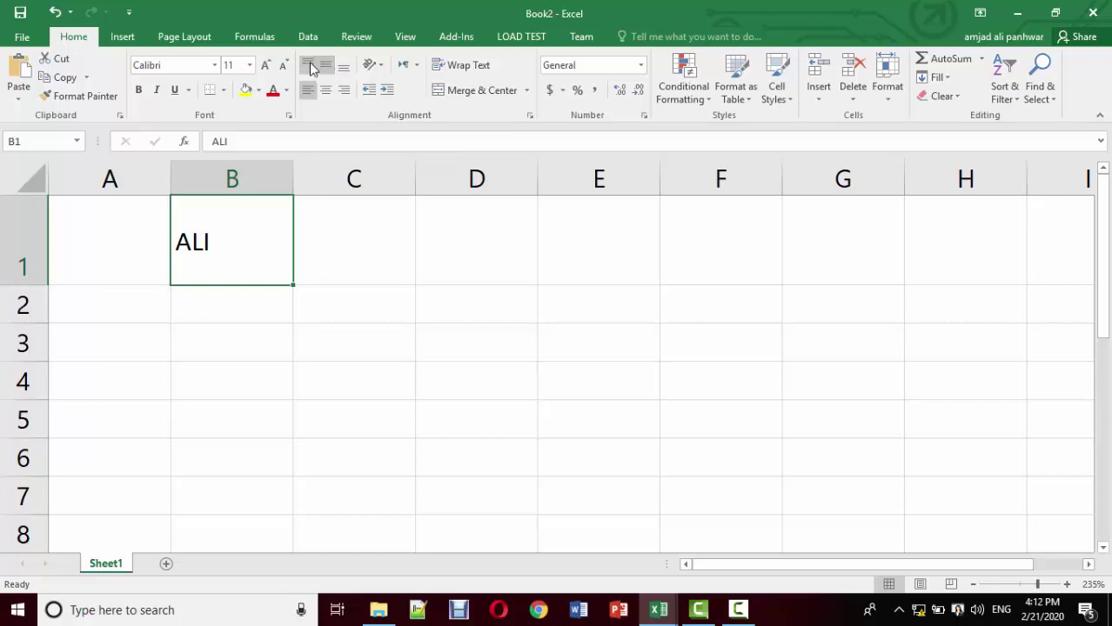
left_click(309, 66)
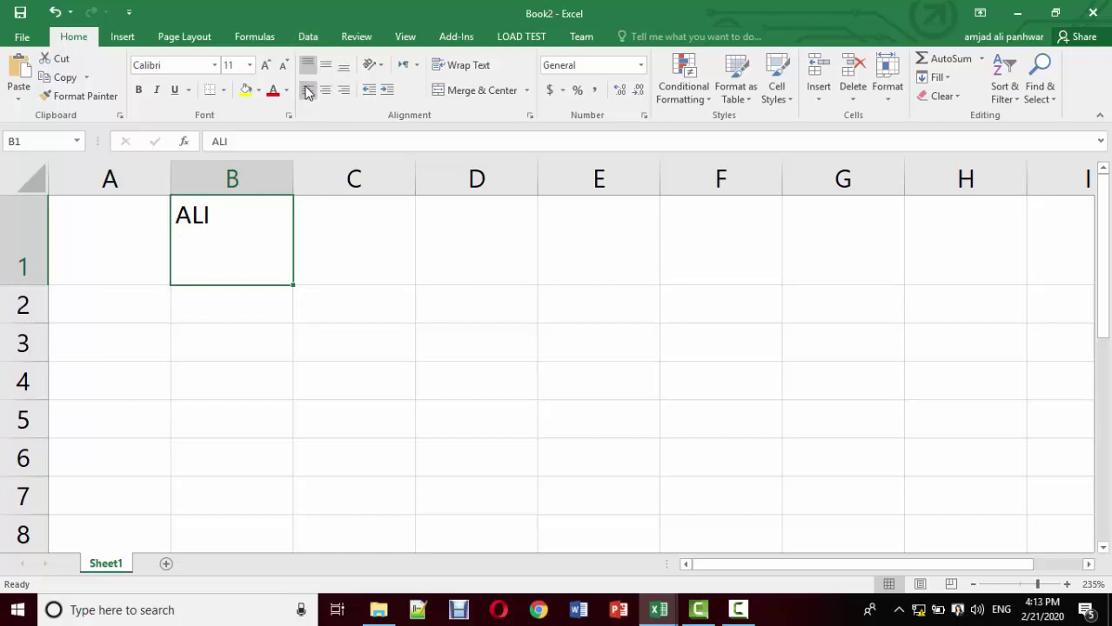
left_click(306, 93)
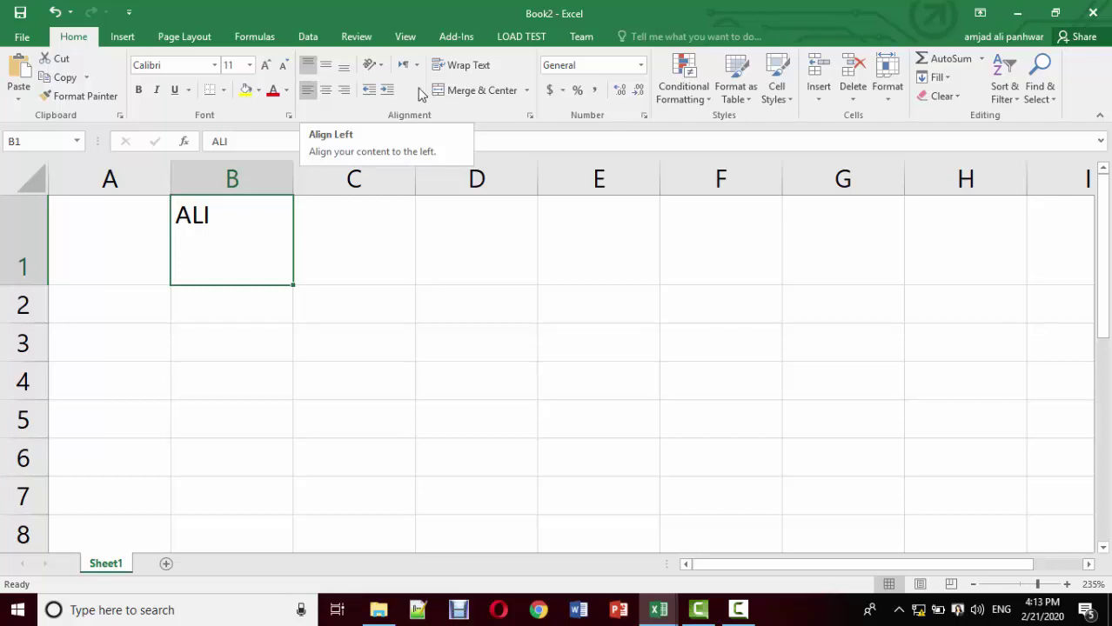
left_click(379, 68)
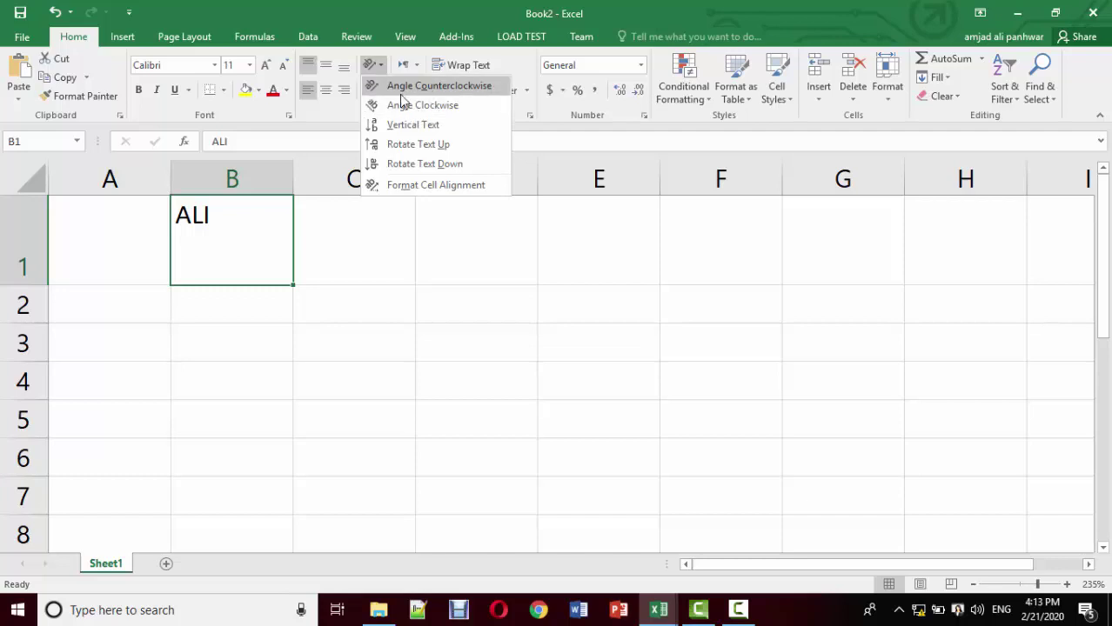
Tilt ALI counterclockwise, return it to horizontal, then indent it two steps from the left
left_click(466, 90)
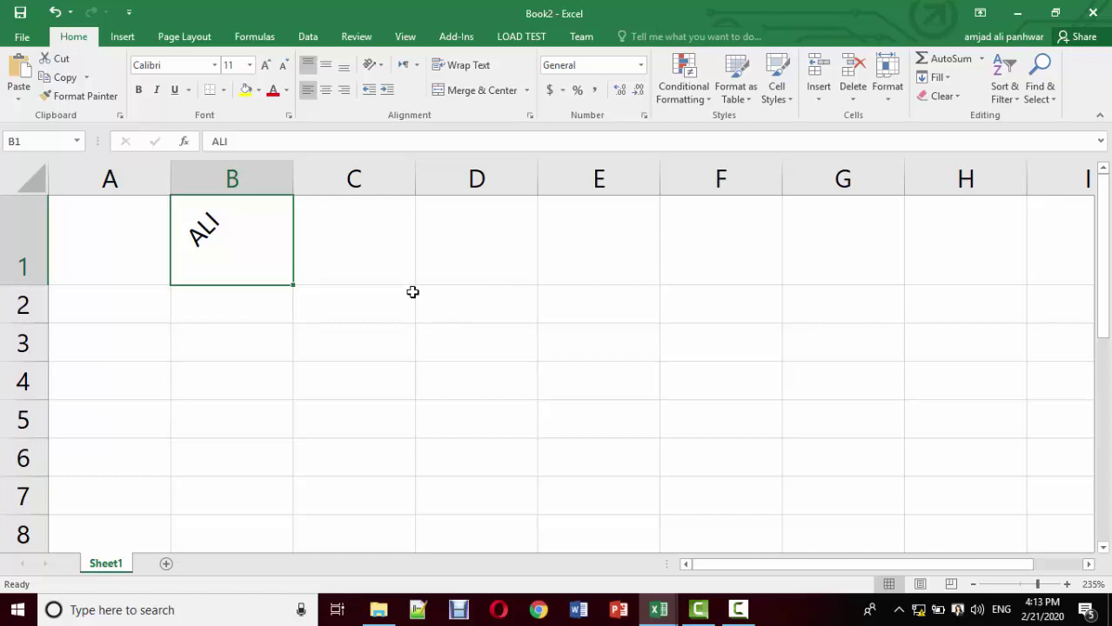
left_click(385, 93)
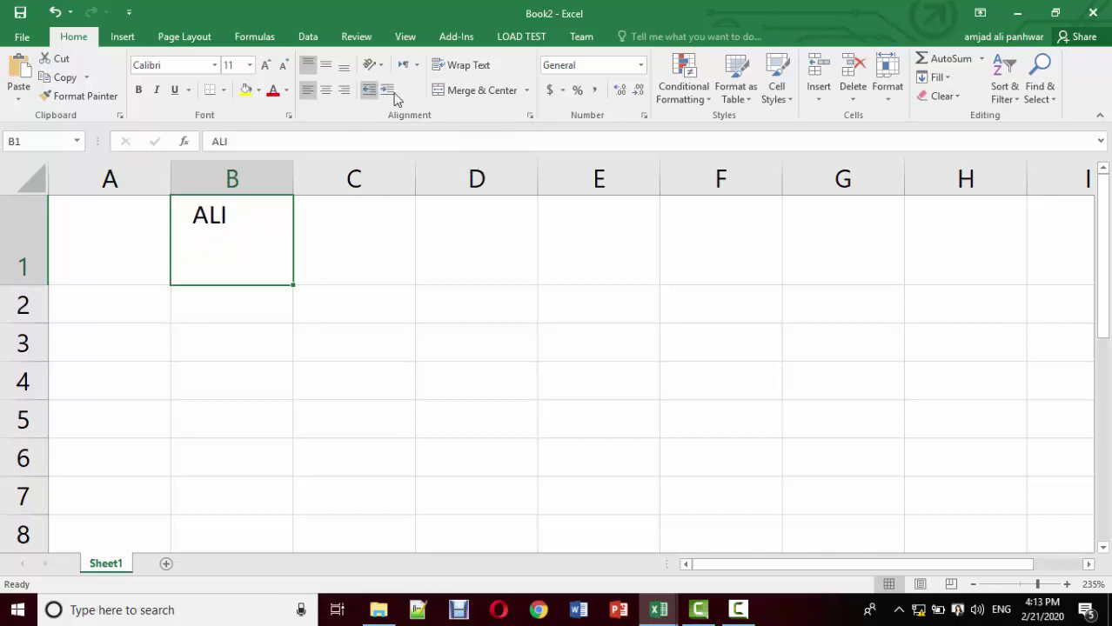
left_click(388, 92)
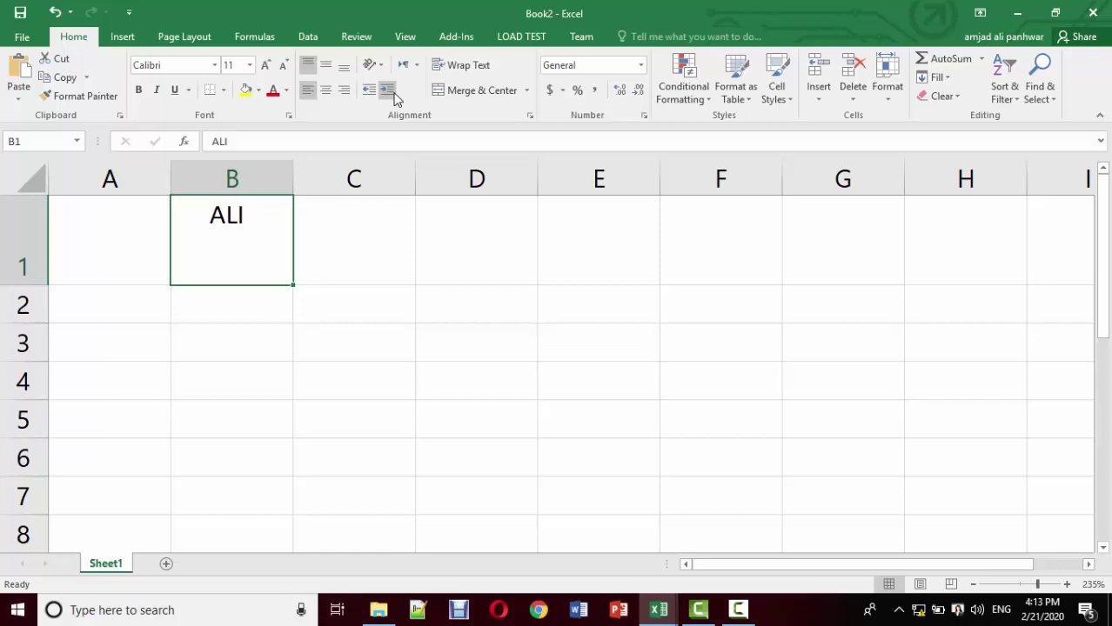
left_click(328, 89)
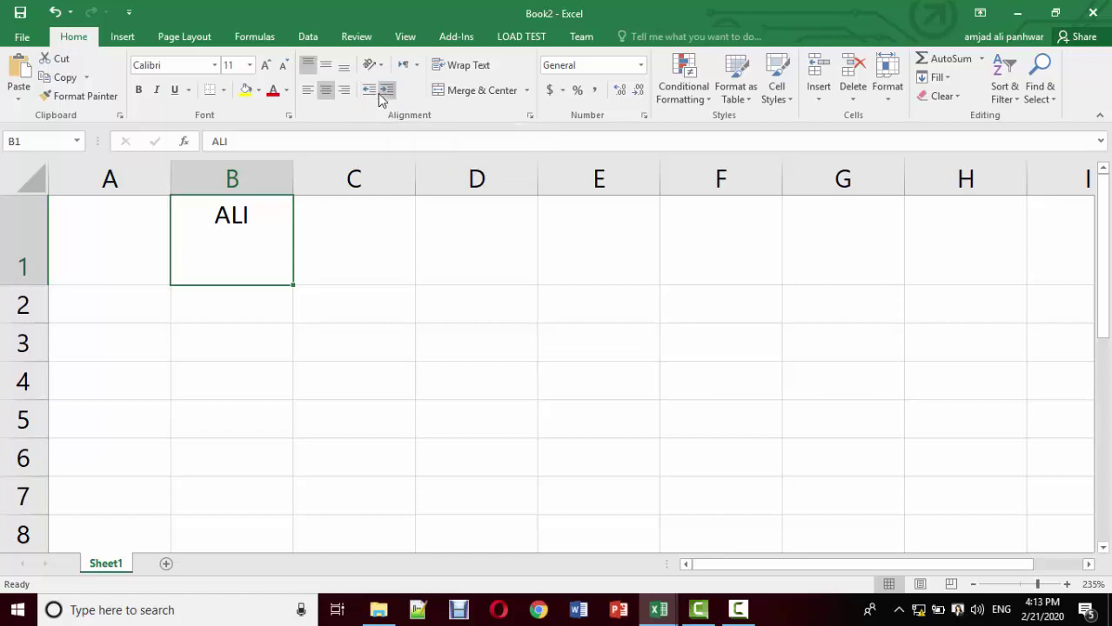
left_click(380, 92)
left_click(378, 93)
left_click(378, 93)
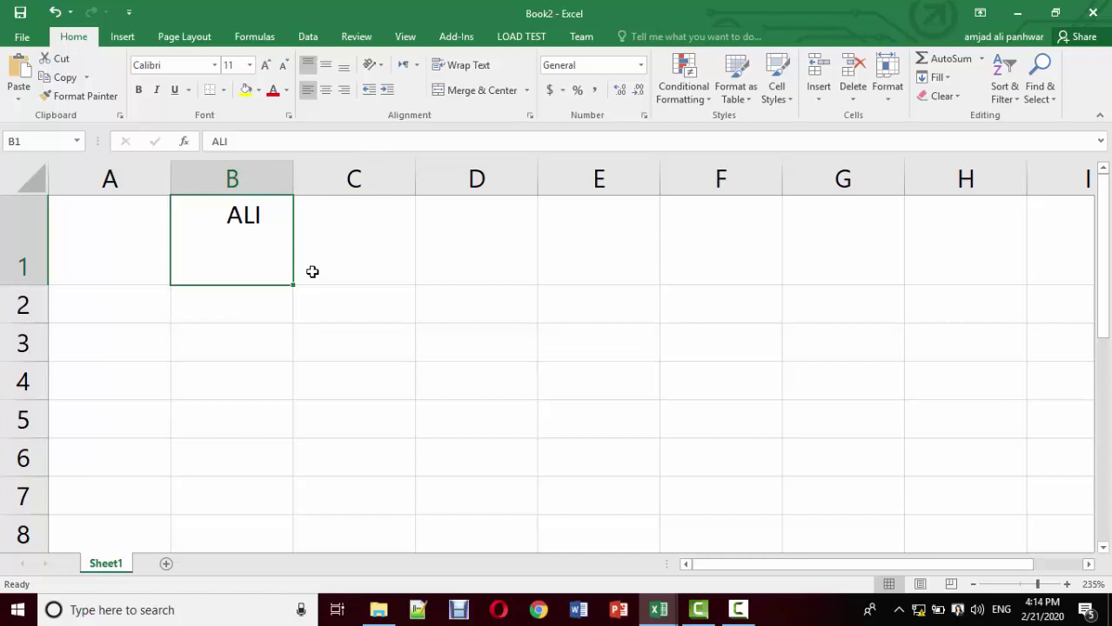
Enter GUL in cell B3
left_click(244, 346)
type("AH")
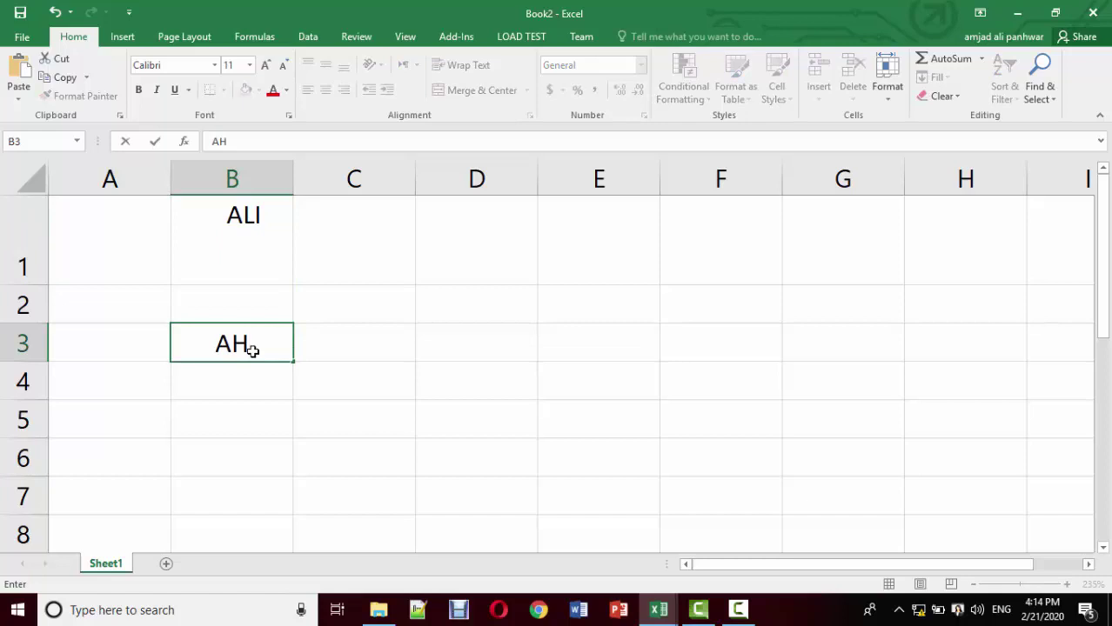
key("BackSpace")
key("BackSpace")
type("GUL")
key("Return")
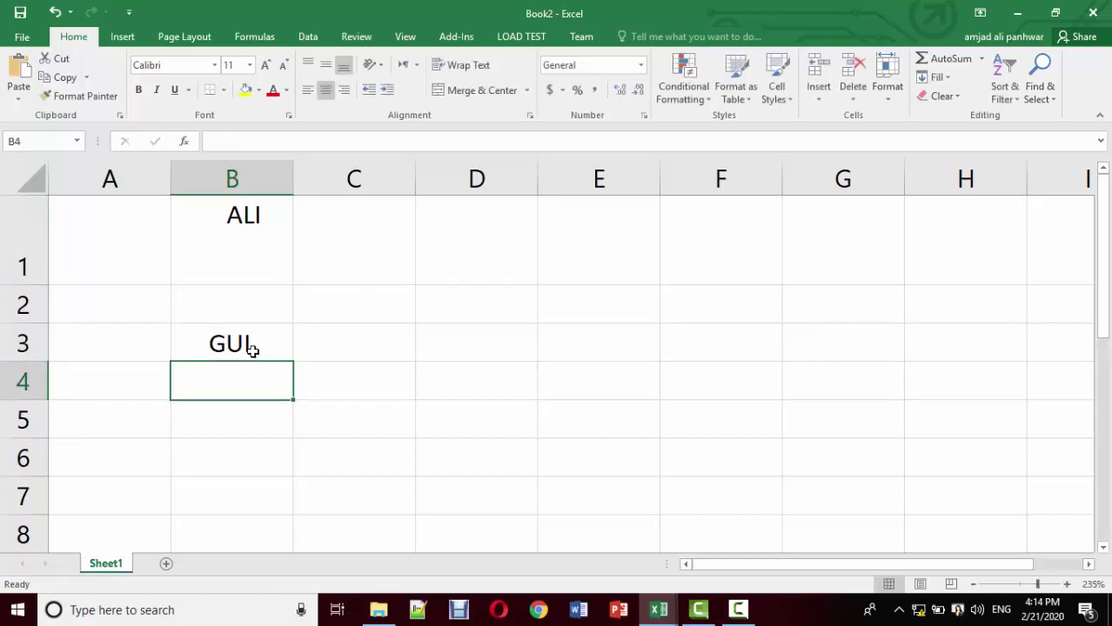
Indent B1:B3 five steps, then reduce the indent to bring GUL back to the left
left_click_drag(218, 243, 248, 348)
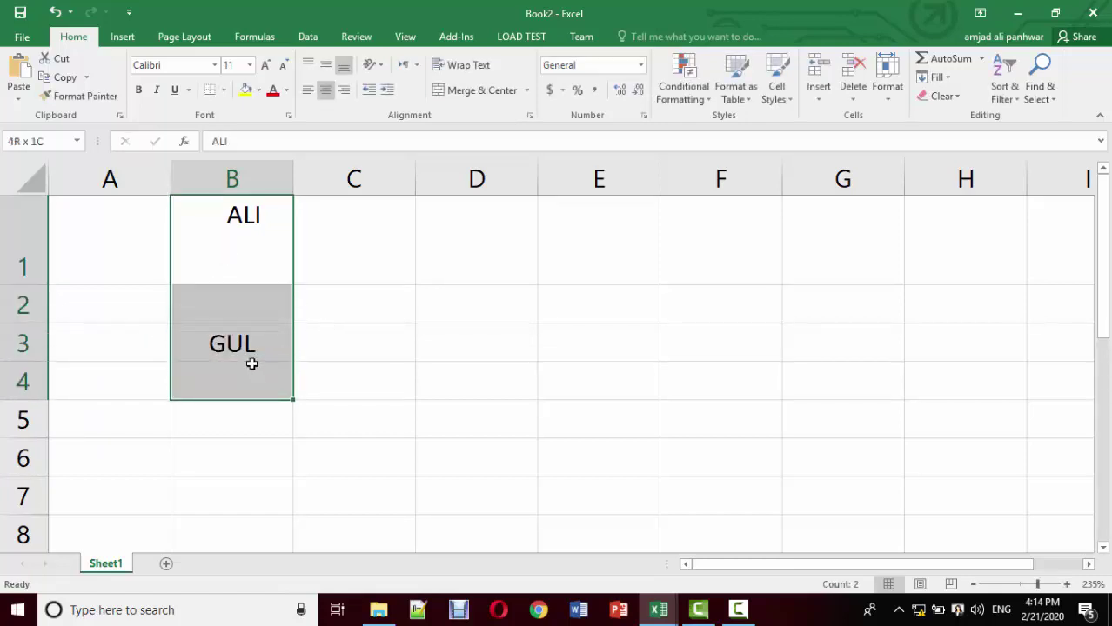
left_click(380, 94)
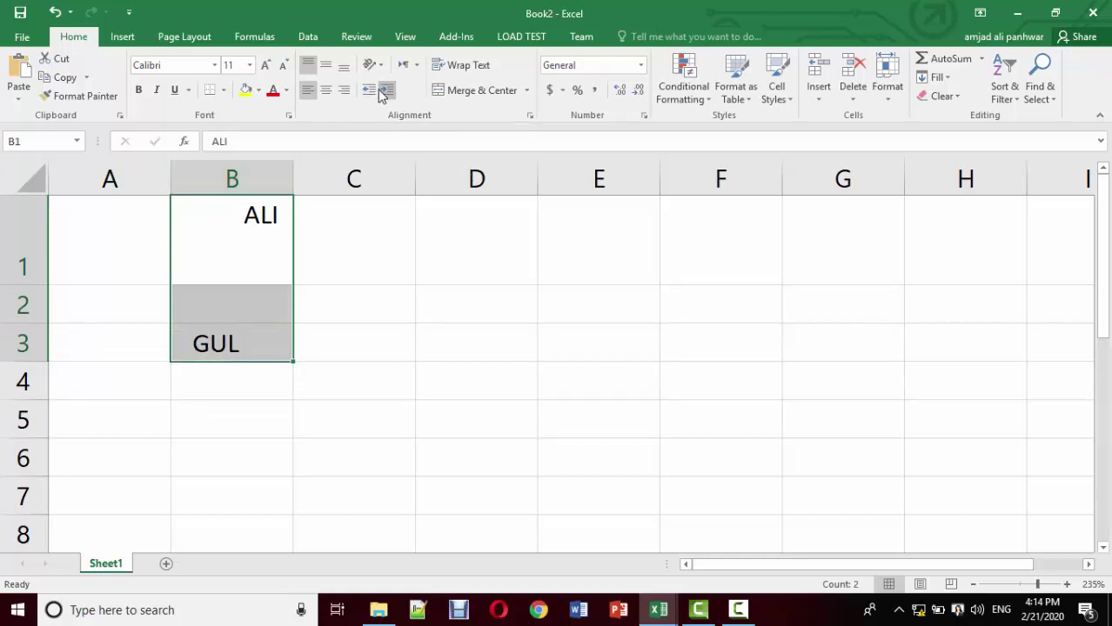
left_click(381, 94)
left_click(381, 94)
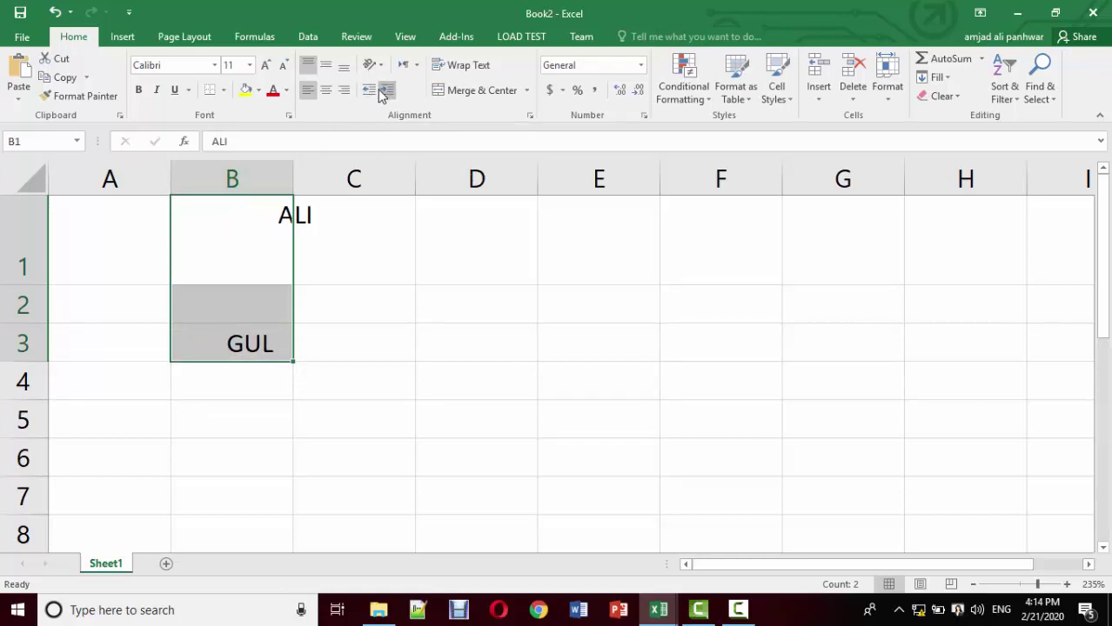
left_click(380, 94)
left_click(380, 94)
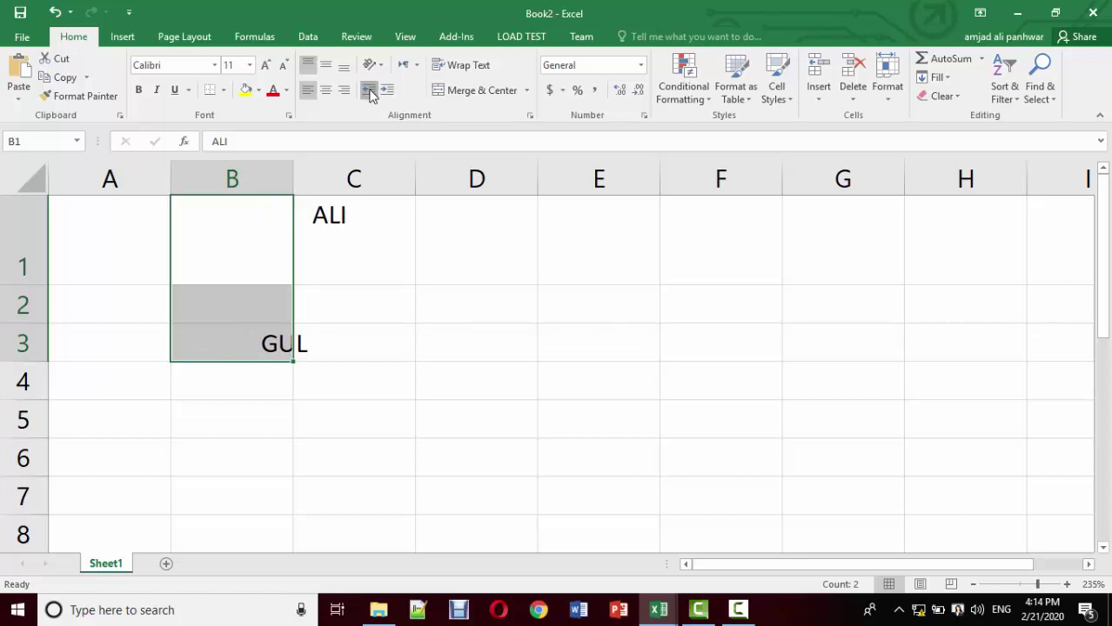
left_click(371, 94)
left_click(371, 94)
left_click(370, 94)
left_click(370, 94)
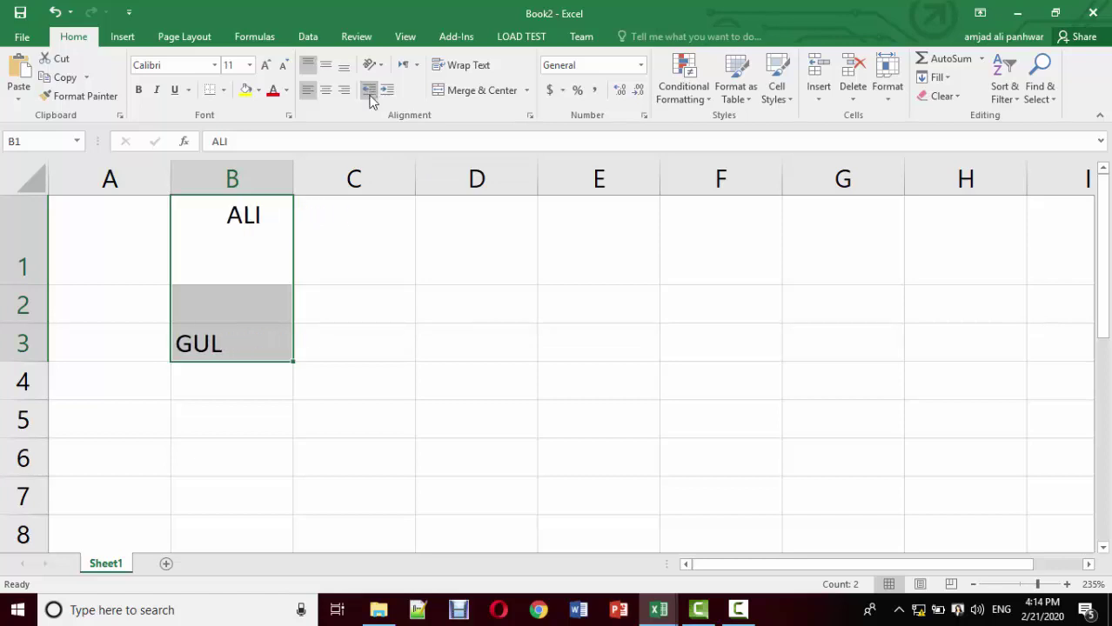
left_click(328, 259)
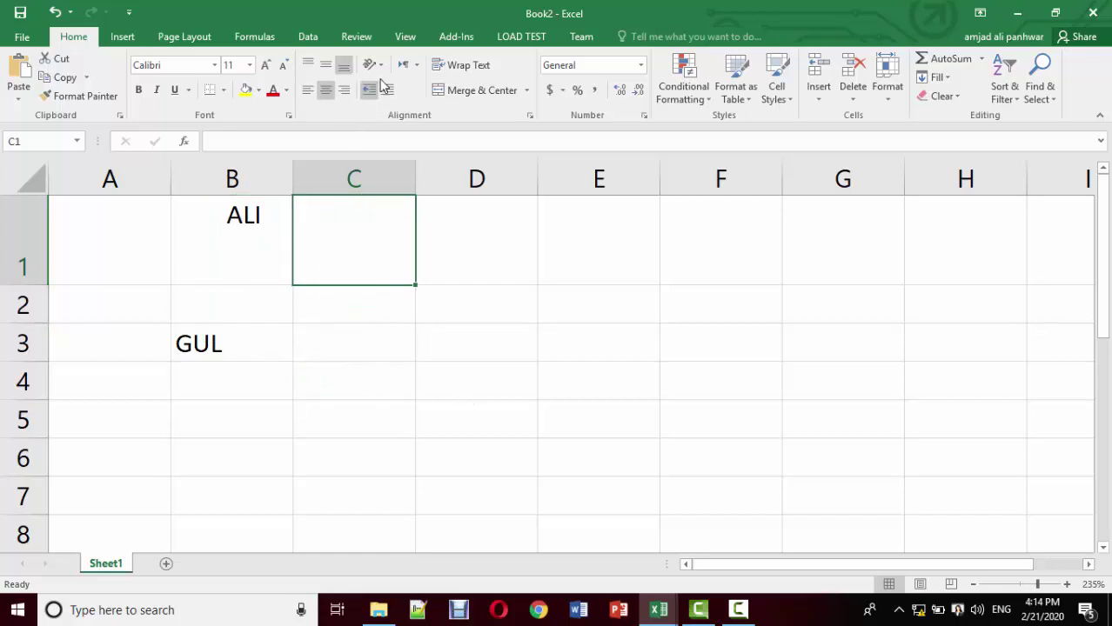
Set C1 to Right-to-Left text direction and show the English and Sindhi input languages
left_click(417, 68)
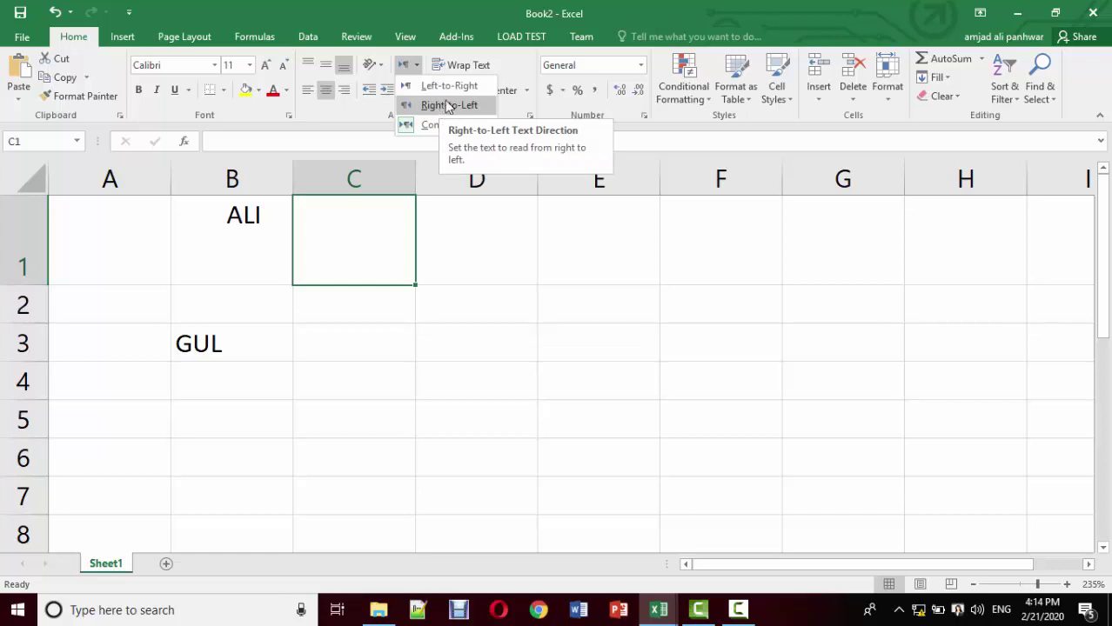
left_click(440, 107)
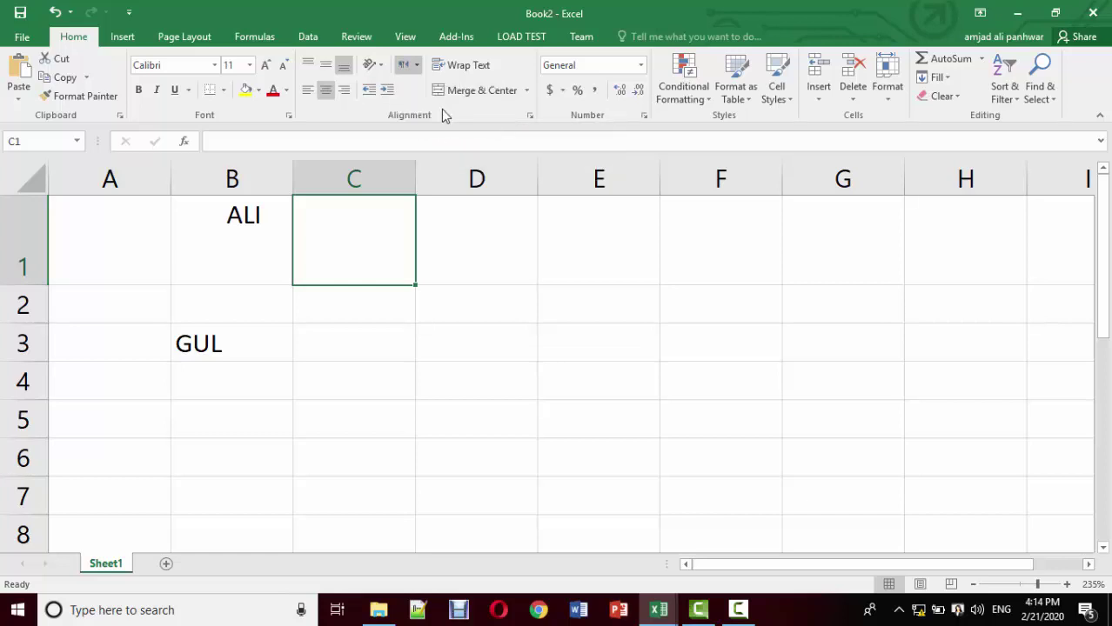
left_click(1005, 612)
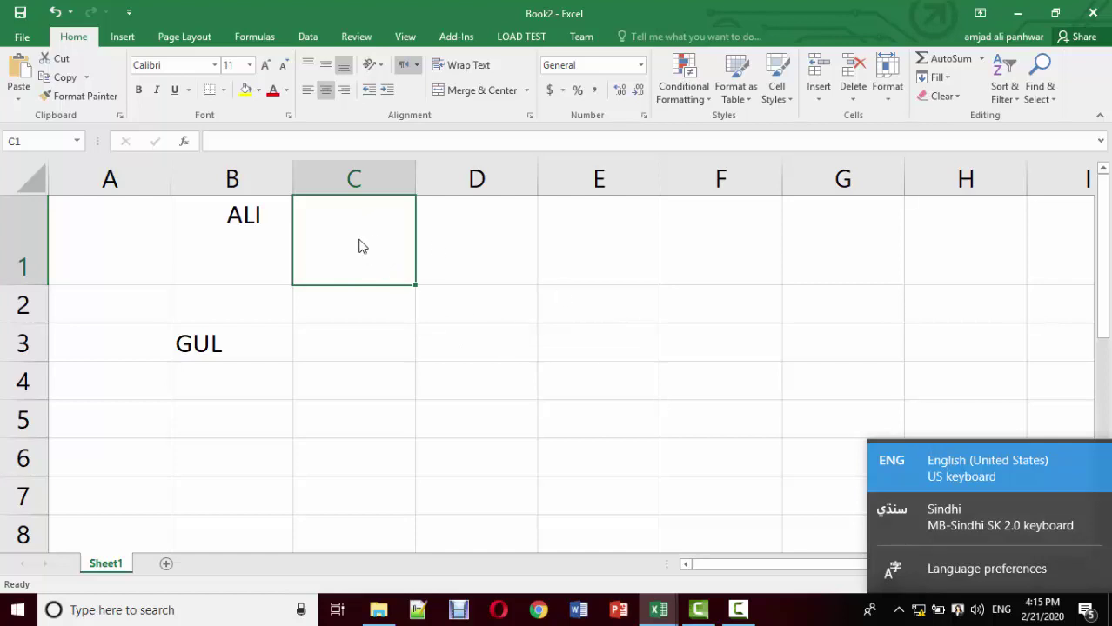
Enter ASDFASDF in C1, ADSF in D1 and ADFASDFA in E1
left_click(361, 246)
type("ASDFASDF")
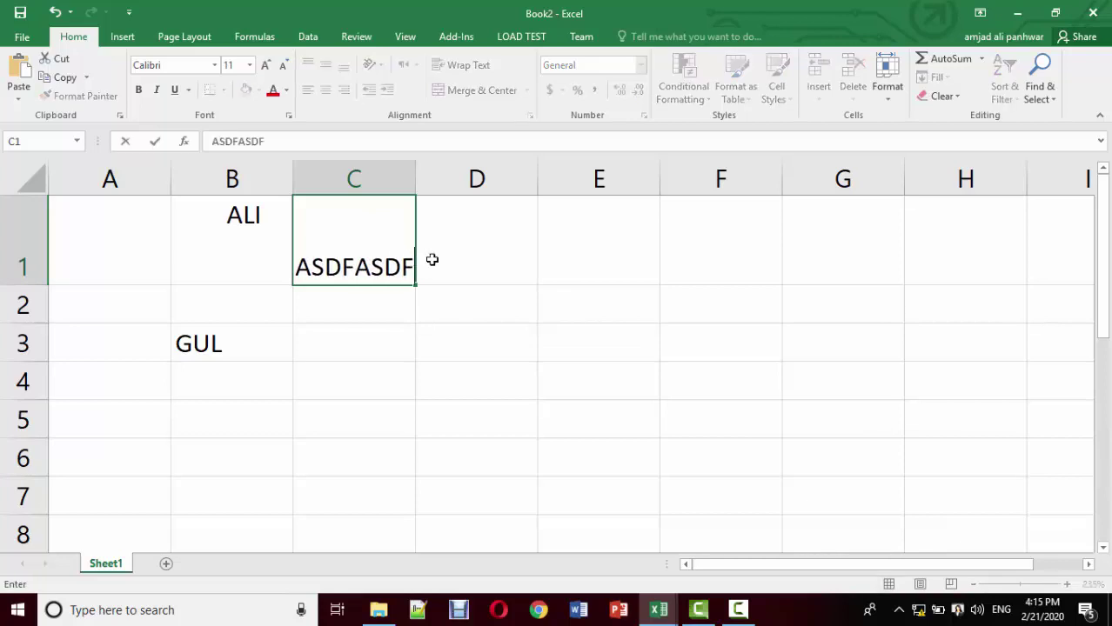
left_click(480, 261)
type("ADSF")
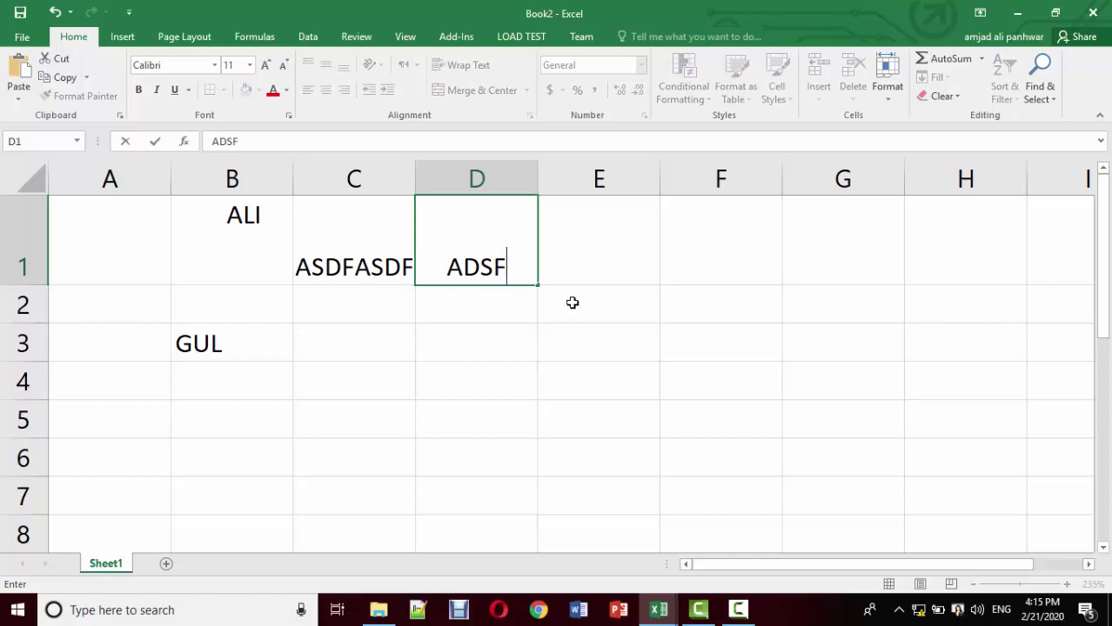
left_click(583, 272)
type("ADFASDFA")
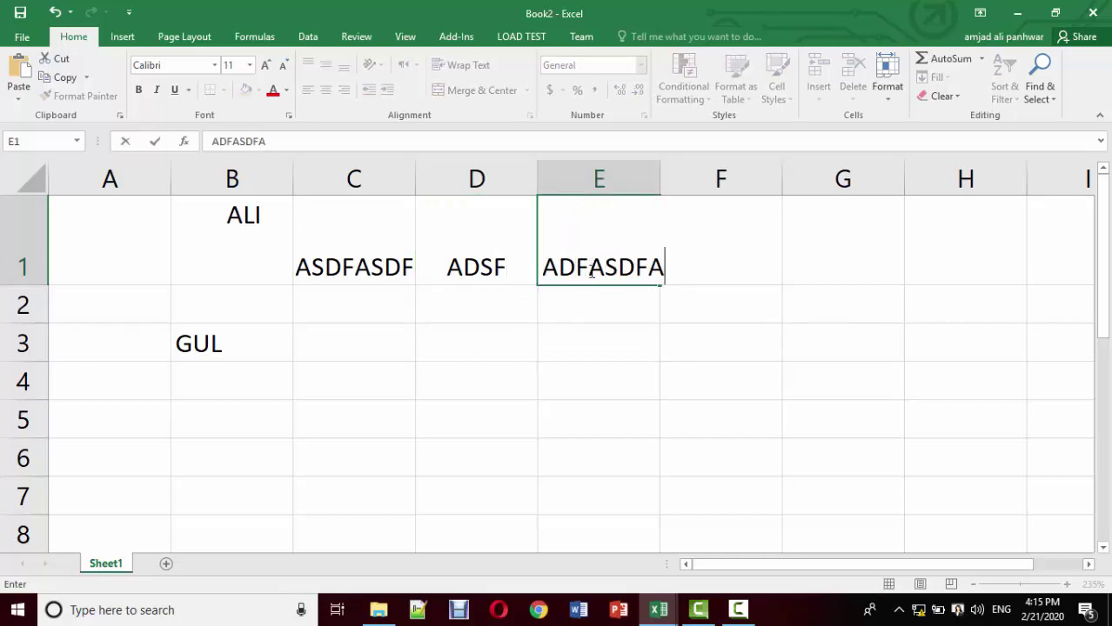
left_click(474, 270)
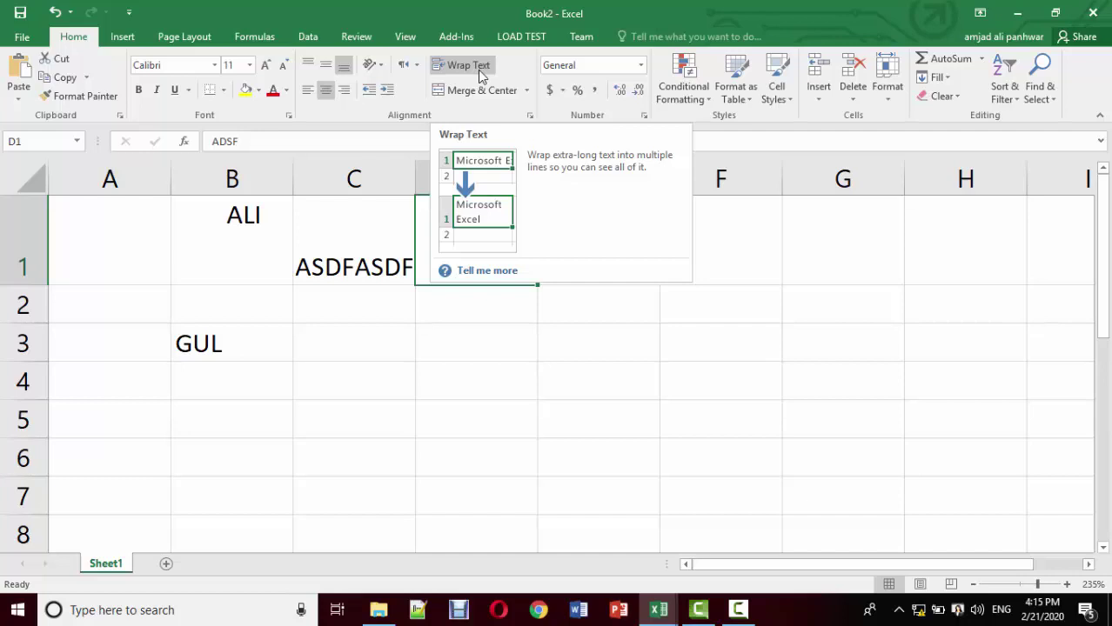
Enter SOME THING in cell A5, correcting the typos
left_click(107, 429)
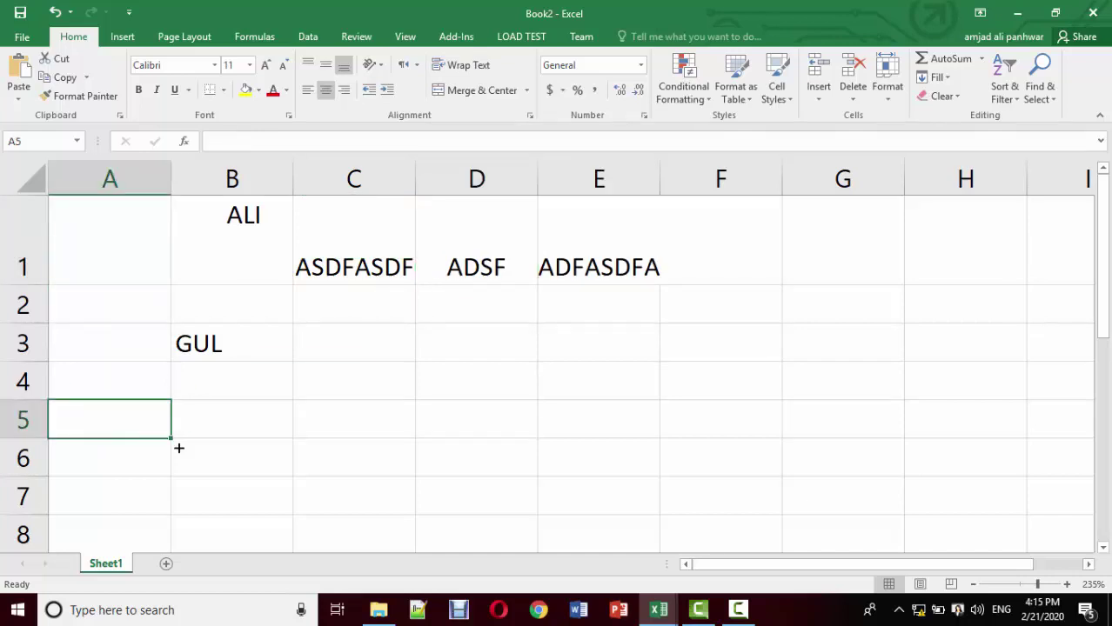
type("SO")
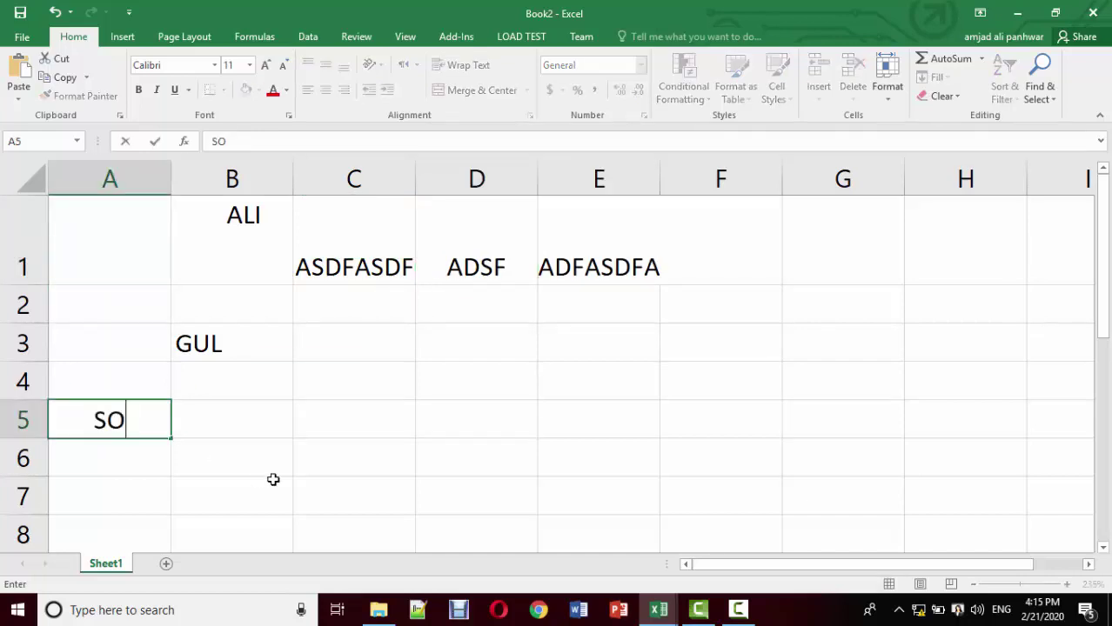
type("ME THIN")
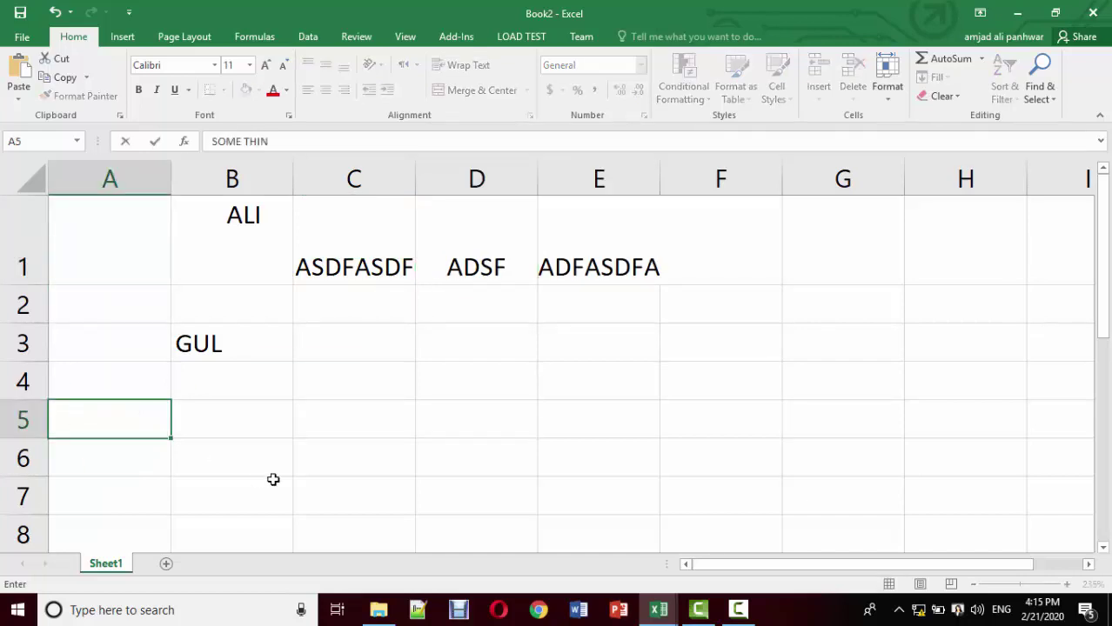
key("BackSpace")
type("G")
key("BackSpace")
key("BackSpace")
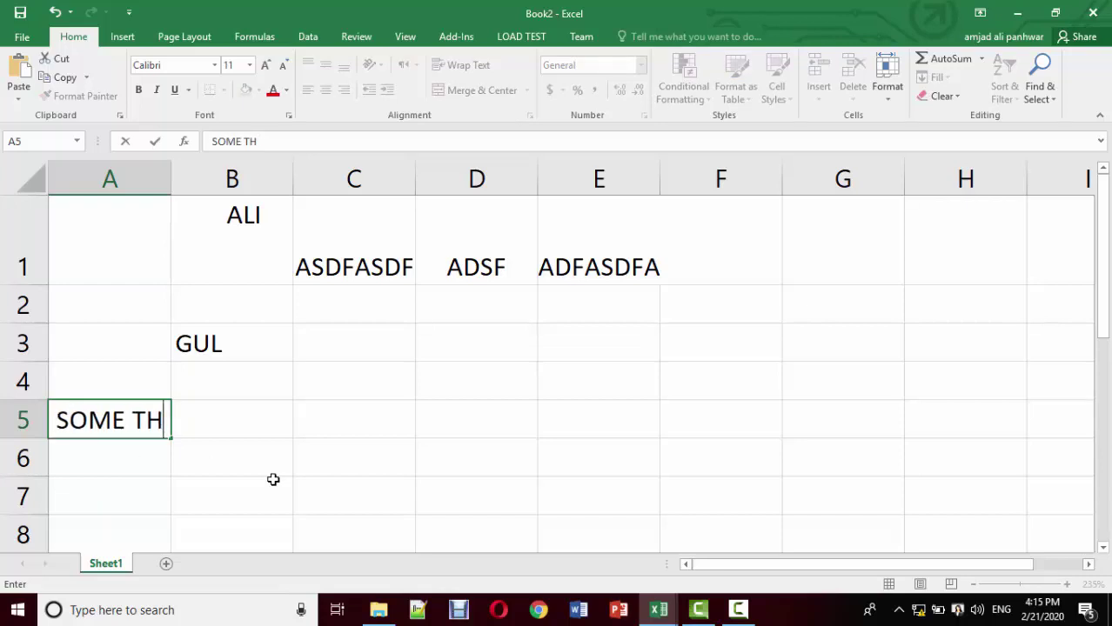
type("ING")
key("Return")
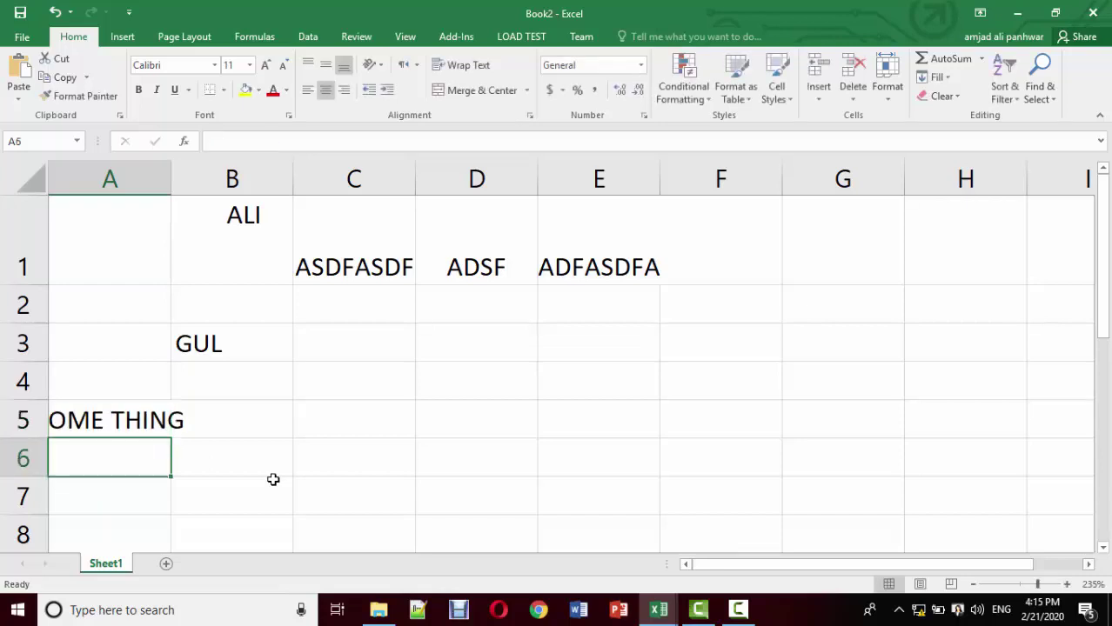
left_click(87, 423)
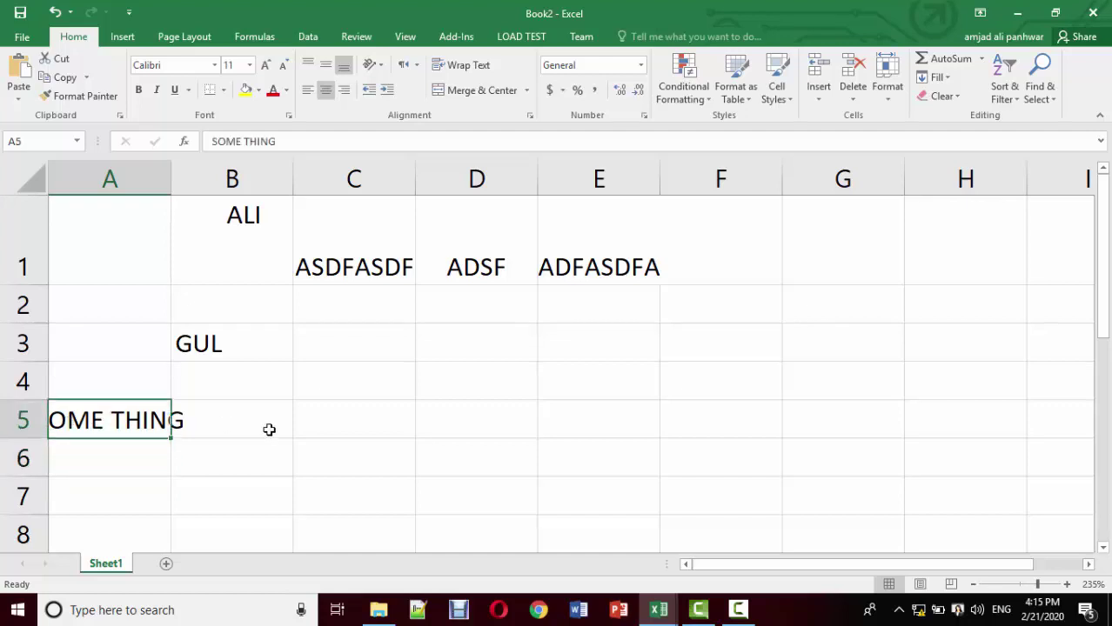
key("F2")
key("Return")
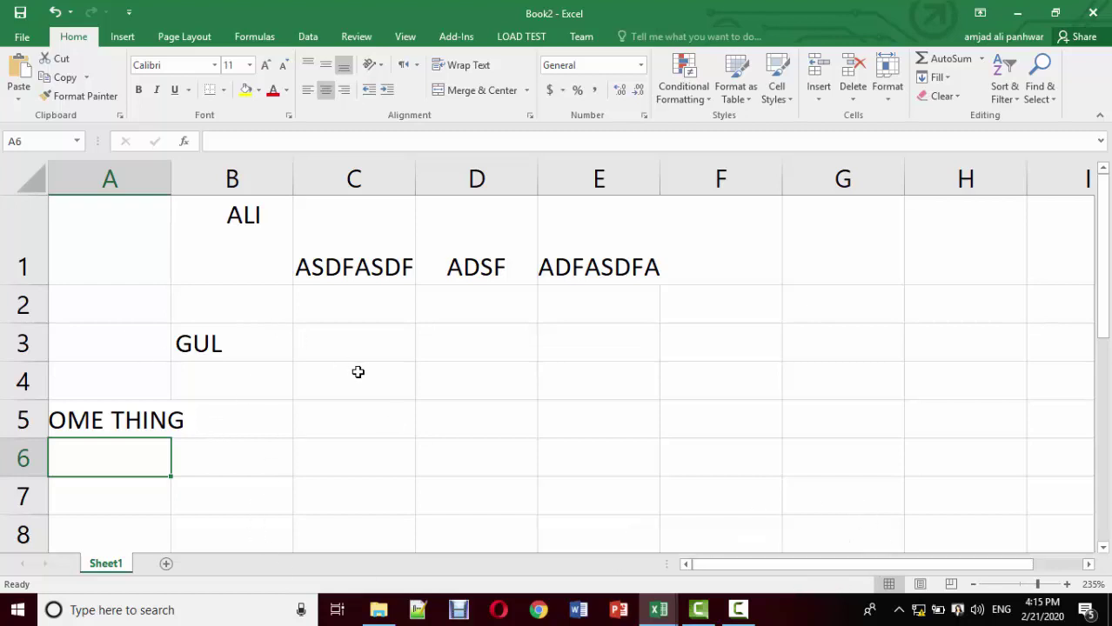
Move SOME THING from A5 into B5, then add a new blank Sheet2
scroll(357, 374, "down", 1, "ctrl")
scroll(358, 373, "down", 2, "ctrl")
scroll(357, 374, "down", 2, "ctrl")
scroll(323, 377, "down", 2, "ctrl")
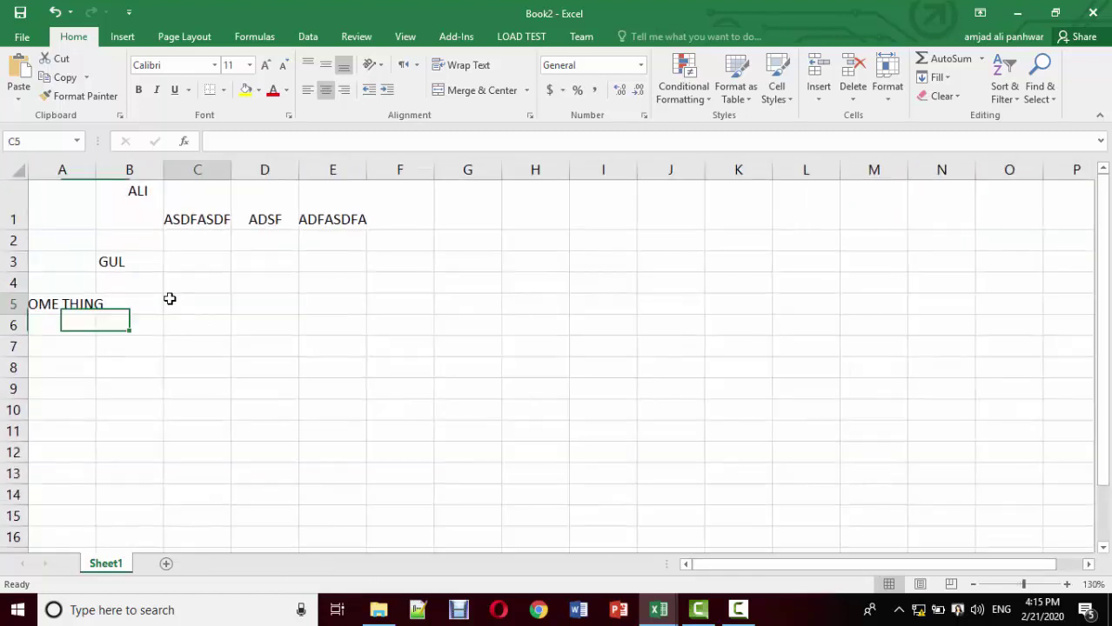
left_click(169, 299)
left_click(93, 306)
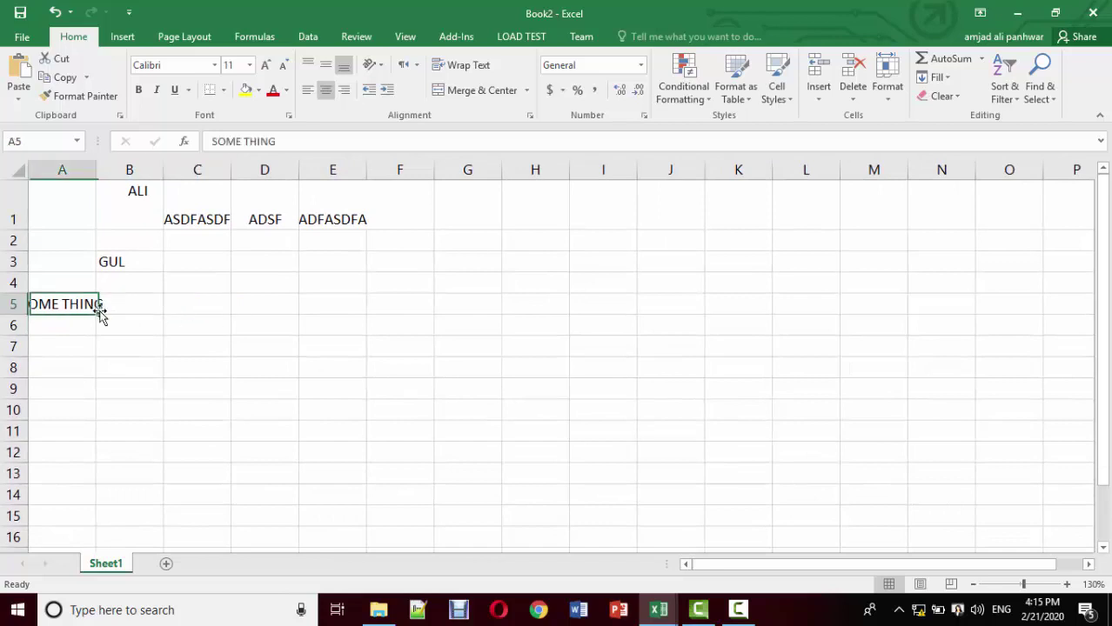
key("ctrl+c")
left_click(148, 299)
key("Return")
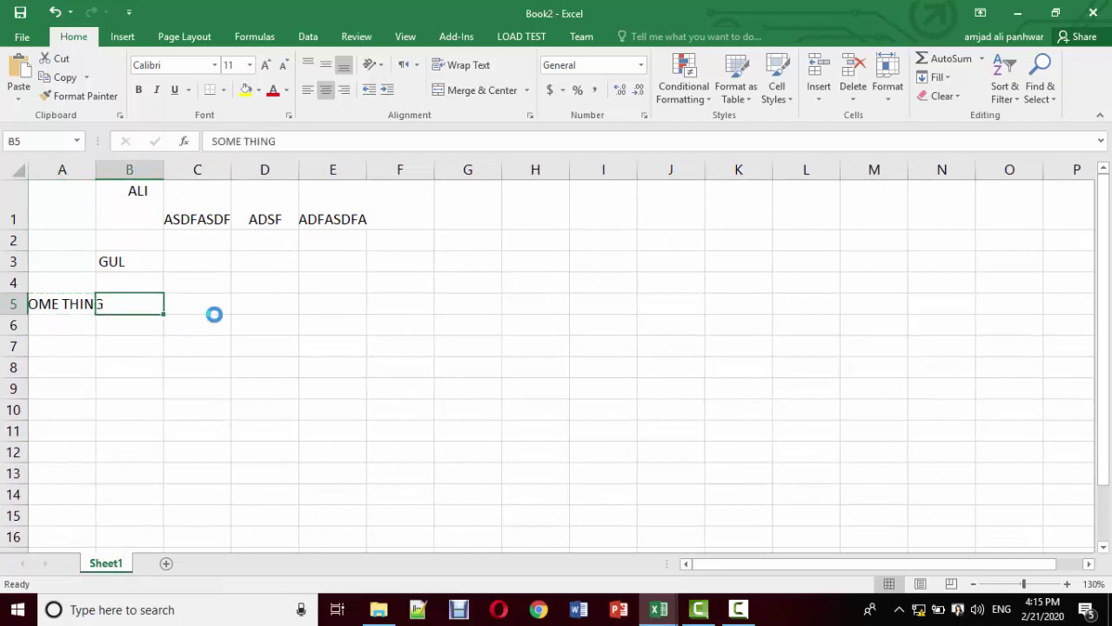
left_click(166, 348)
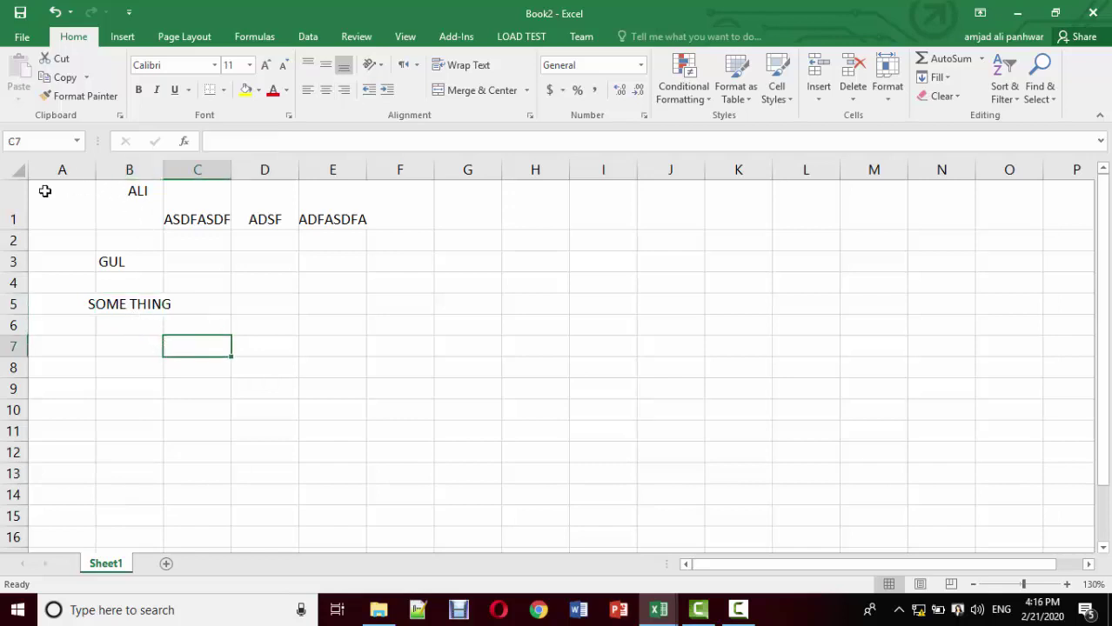
left_click(167, 563)
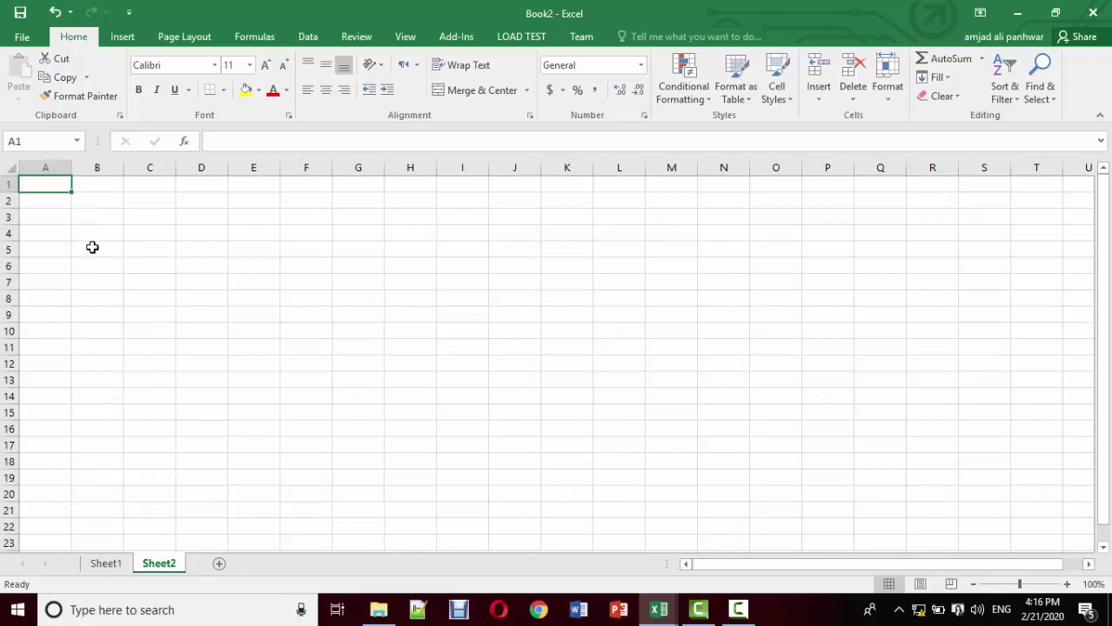
On Sheet2, enter SOME THING in A1 and inspect its overflow into B1
scroll(101, 256, "up", 3, "ctrl")
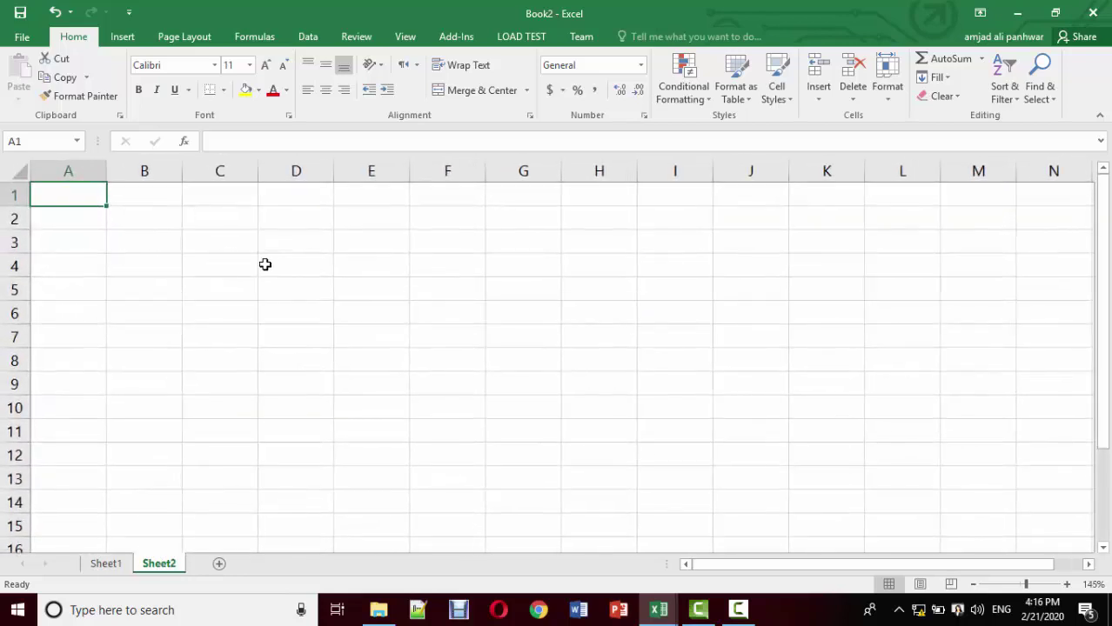
type("OM")
key("BackSpace")
key("BackSpace")
type("SO")
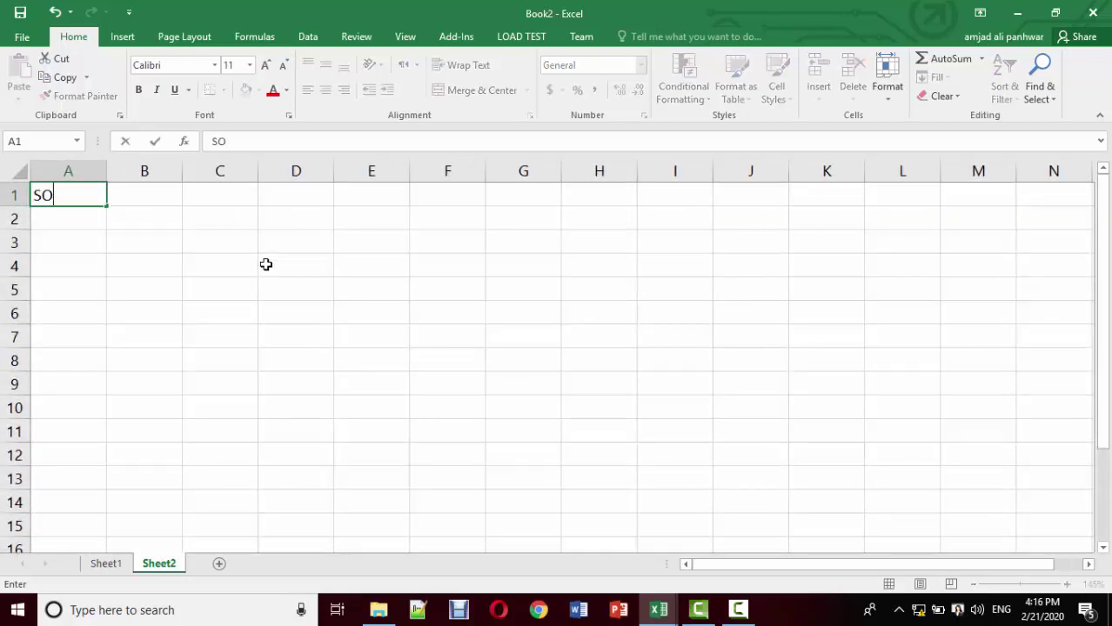
type("ME THING")
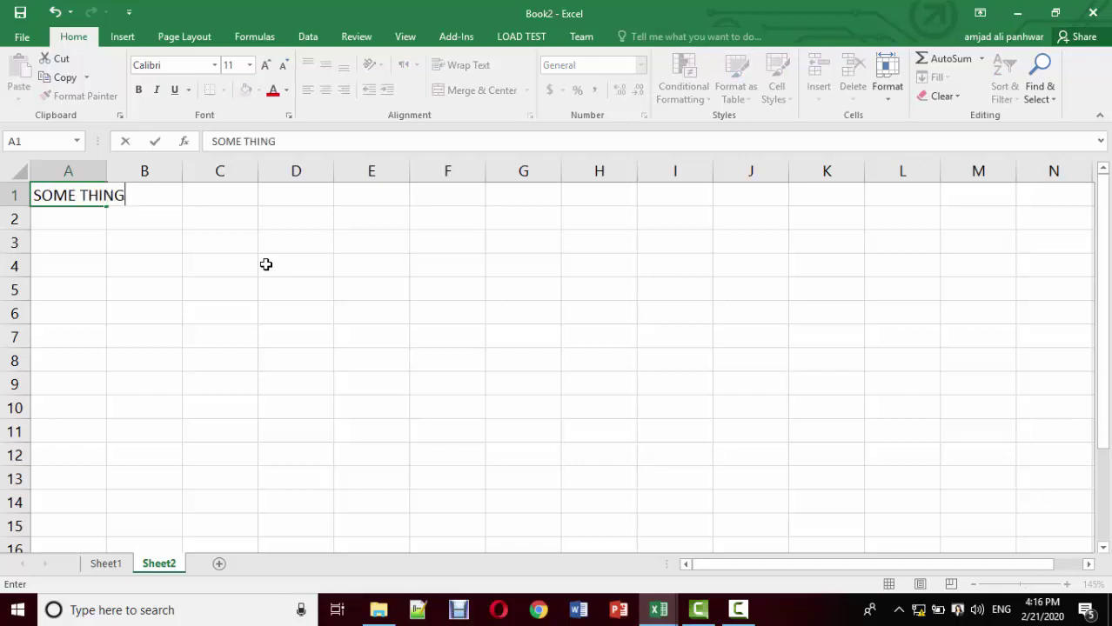
key("ctrl+Return")
key("Return")
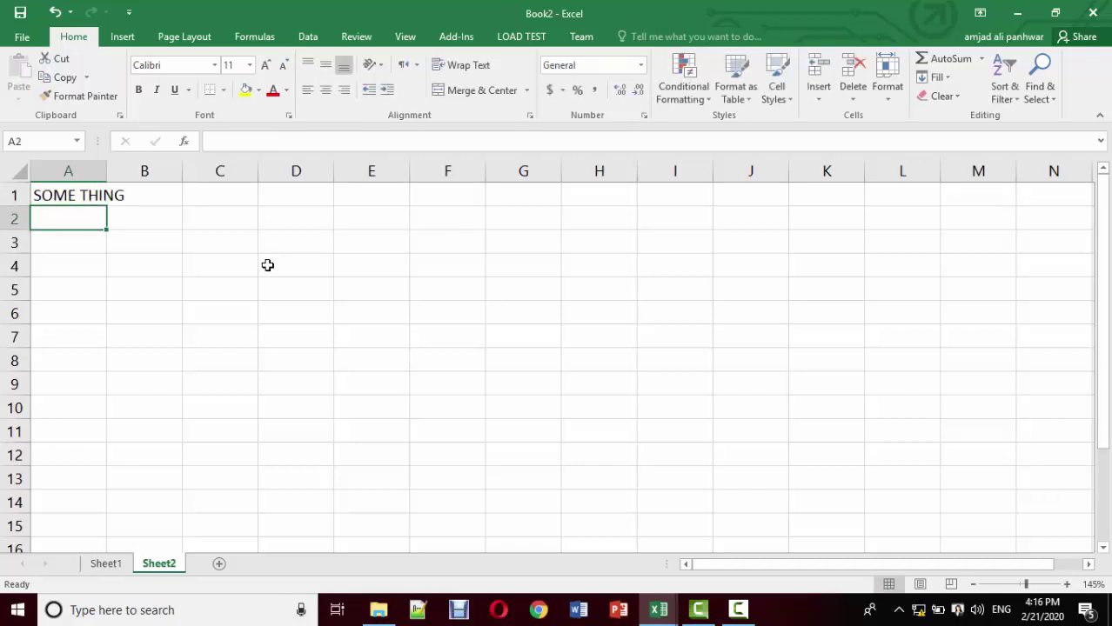
scroll(178, 288, "up", 2, "ctrl")
scroll(173, 288, "up", 2, "ctrl")
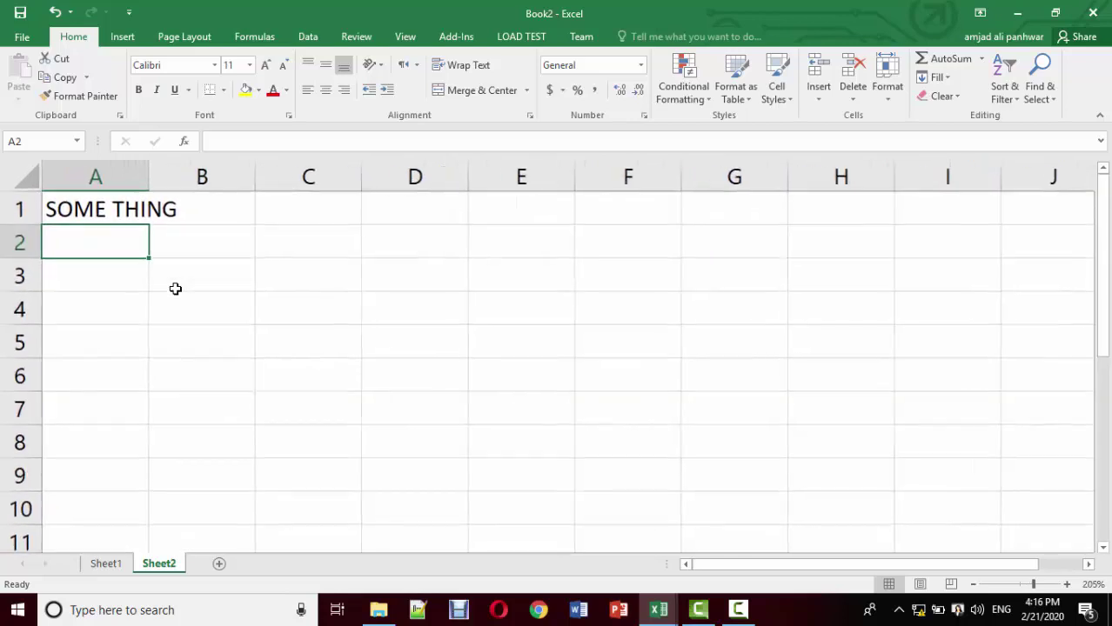
scroll(116, 272, "up", 1, "ctrl")
scroll(117, 261, "up", 2, "ctrl")
left_click(117, 217)
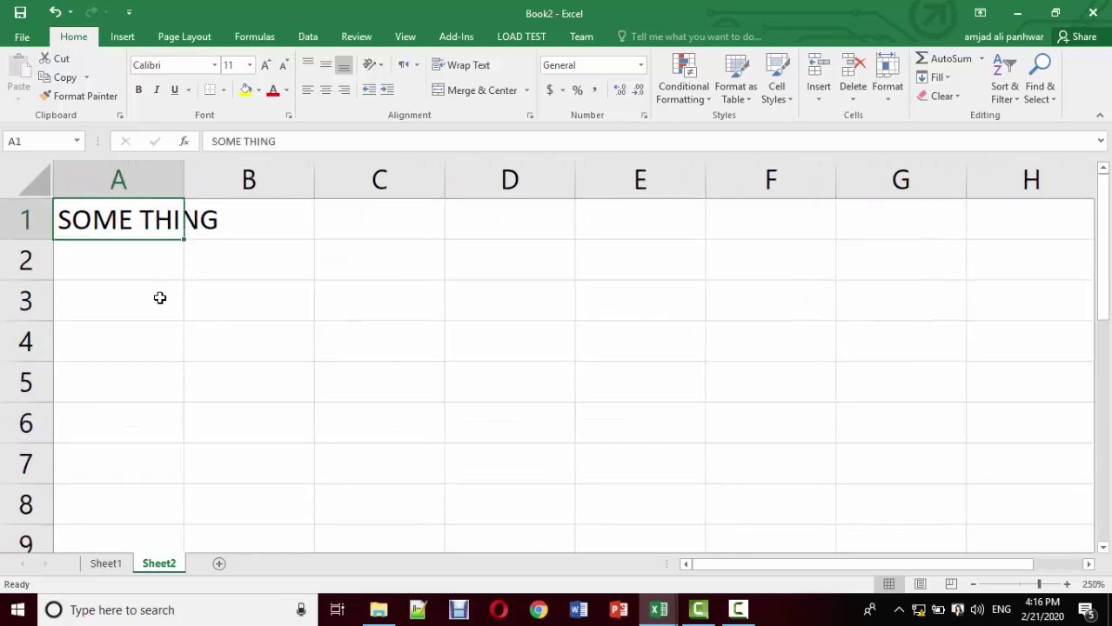
left_click(235, 219)
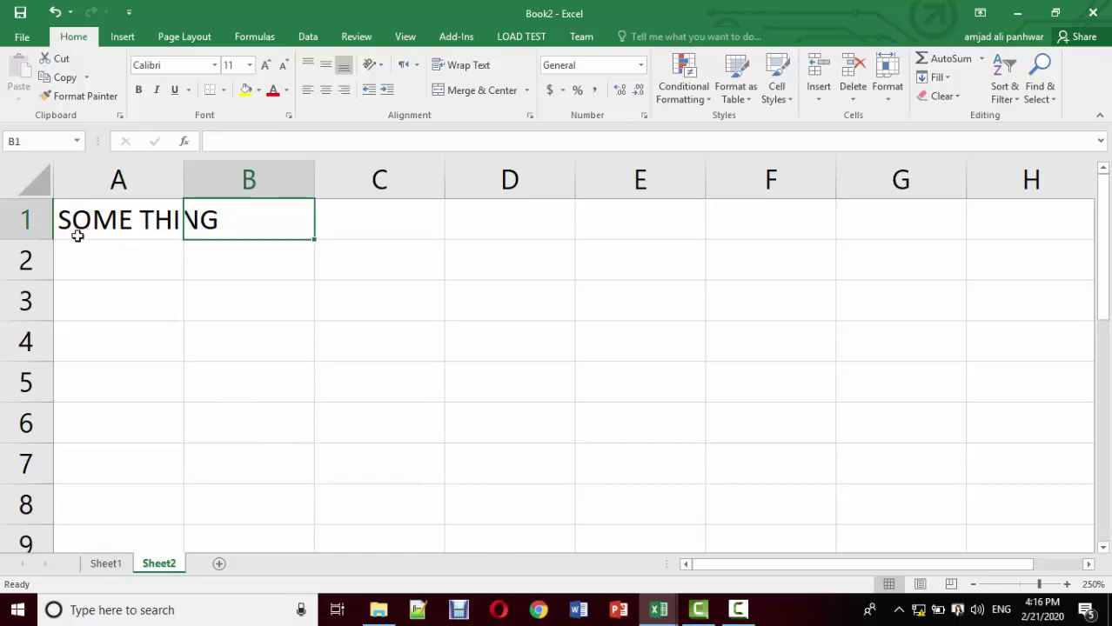
Widen column A and make row 1 taller
left_click(121, 171)
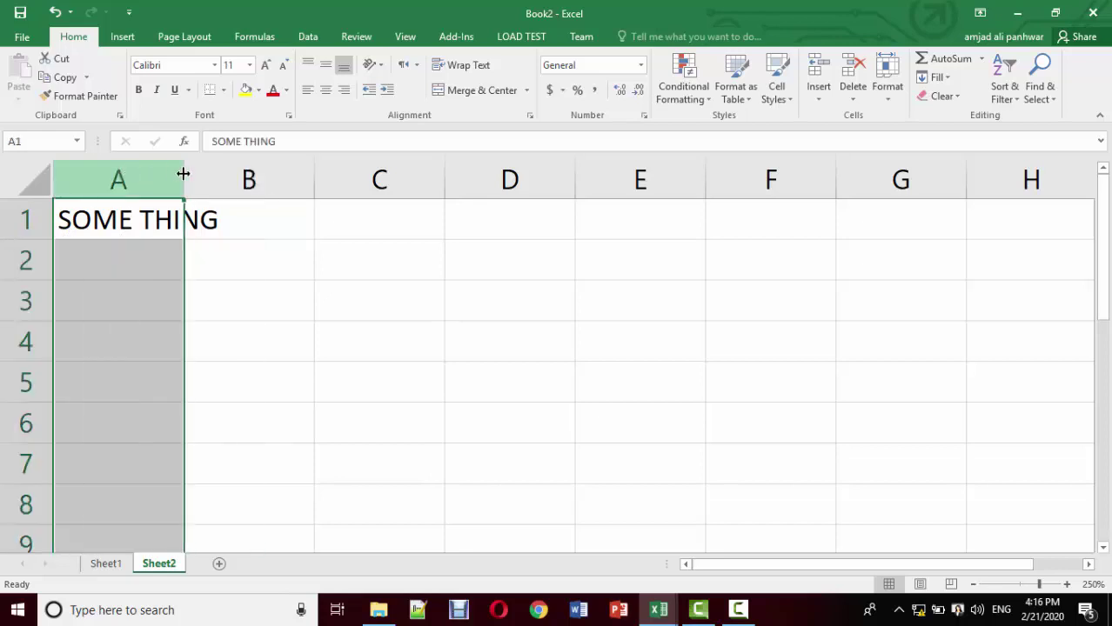
left_click_drag(182, 173, 274, 174)
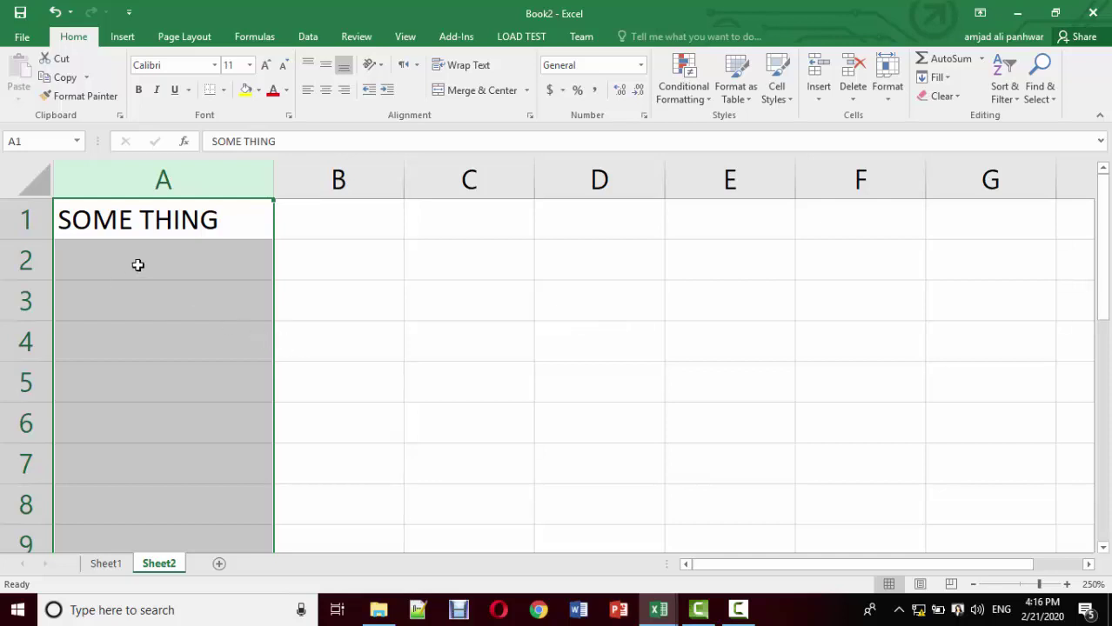
left_click_drag(39, 241, 40, 280)
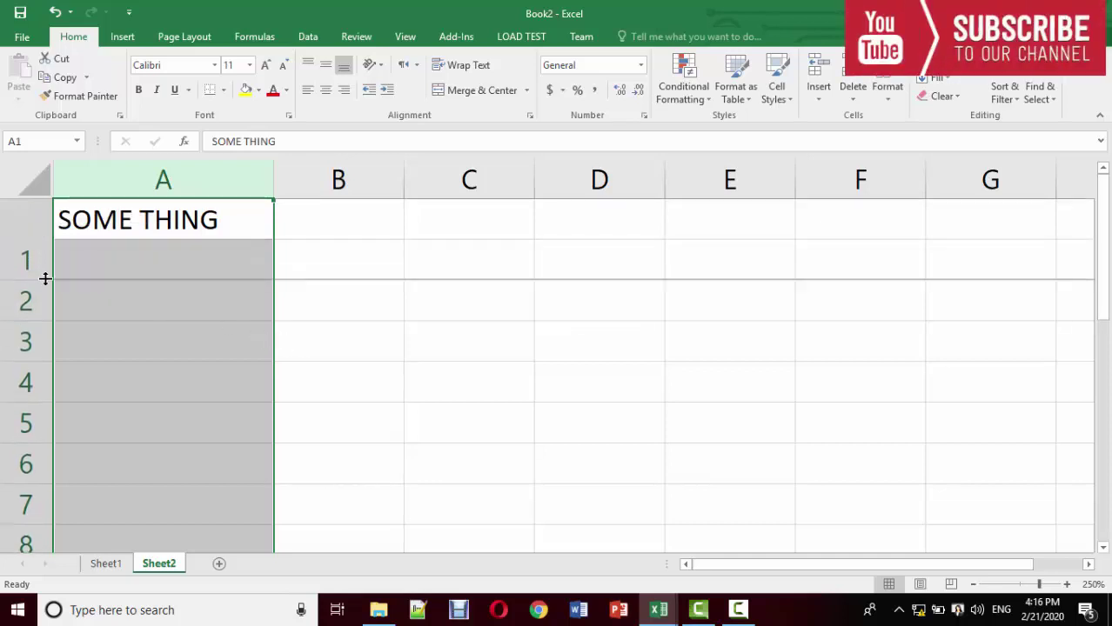
Break A1's SOME THING onto two lines with Alt+Enter, and enter SOME THING in A2
double_click(137, 255)
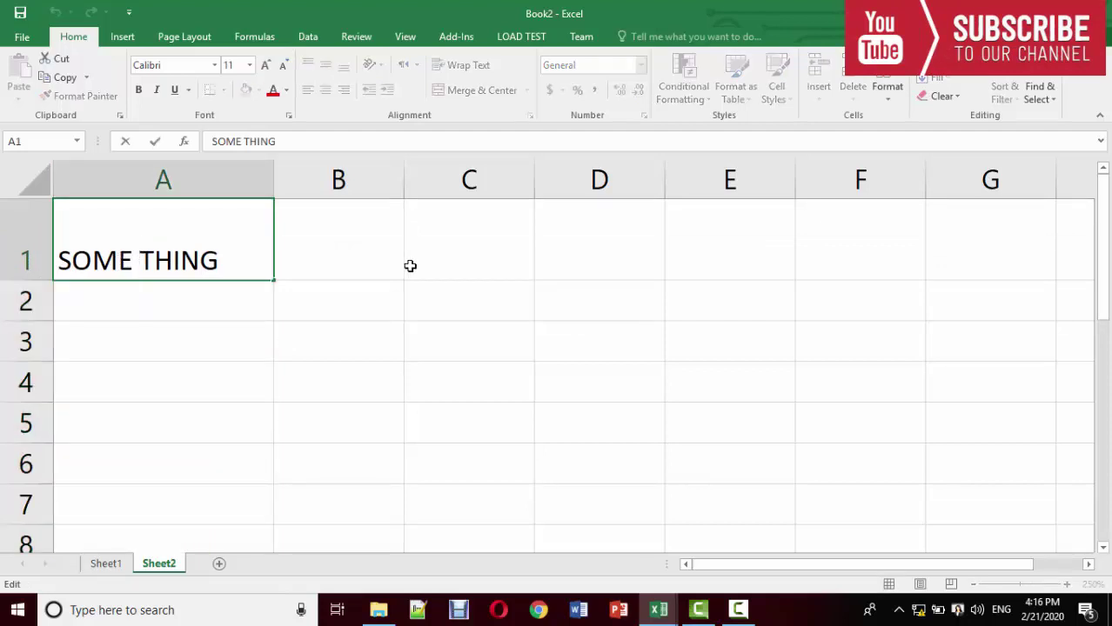
key("alt+Return")
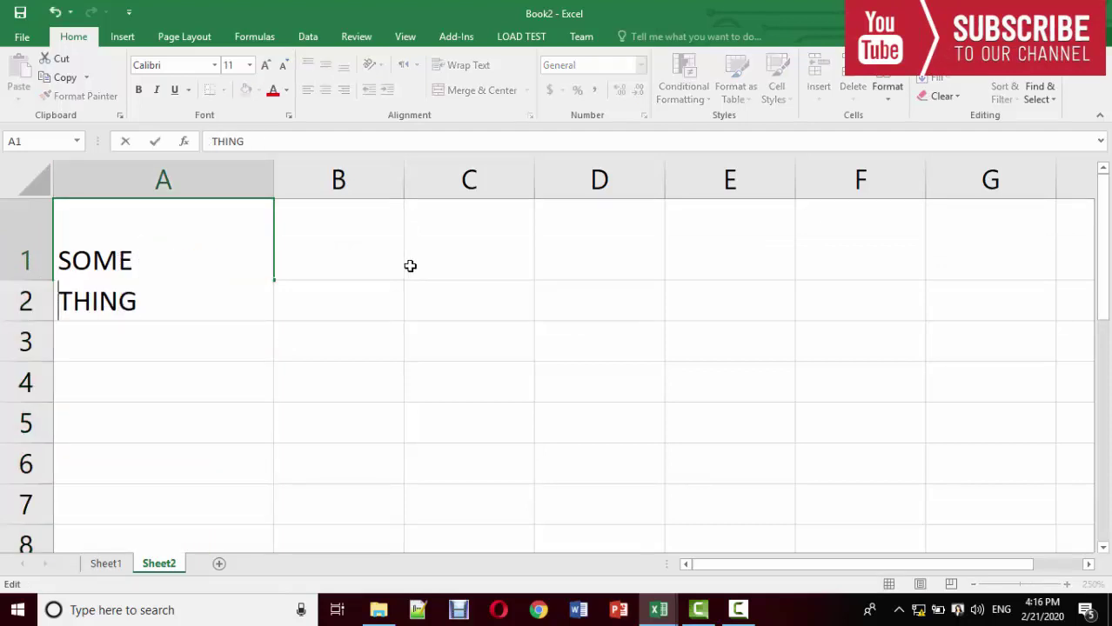
key("Return")
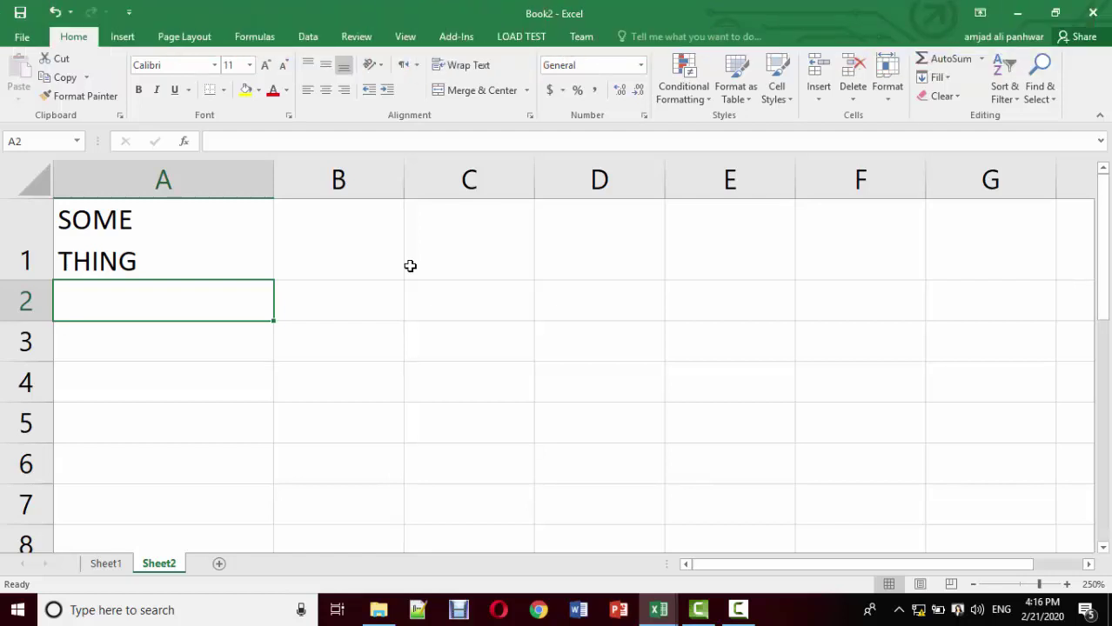
type("S")
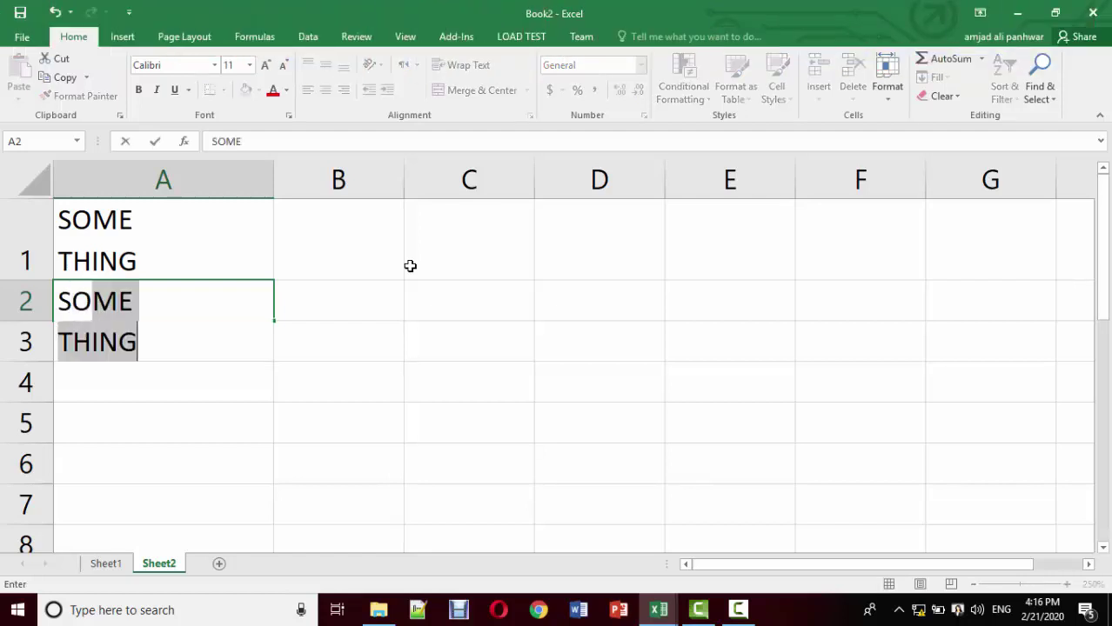
type("OM")
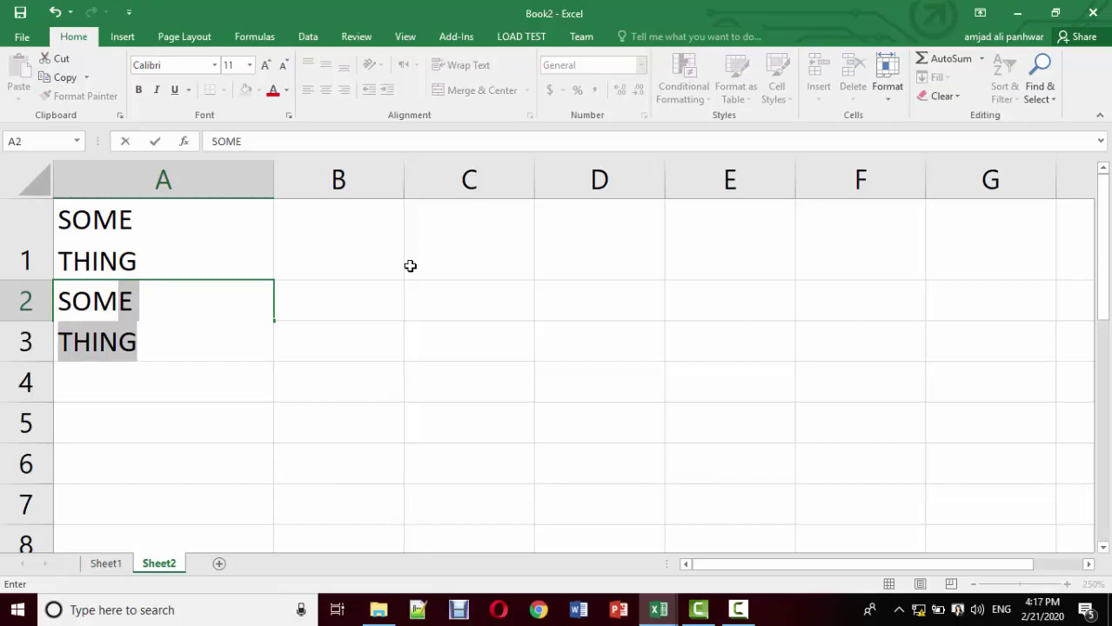
key("Return")
Undo the A1 line break and column A widening, then inspect A1 and B1
left_click(186, 242)
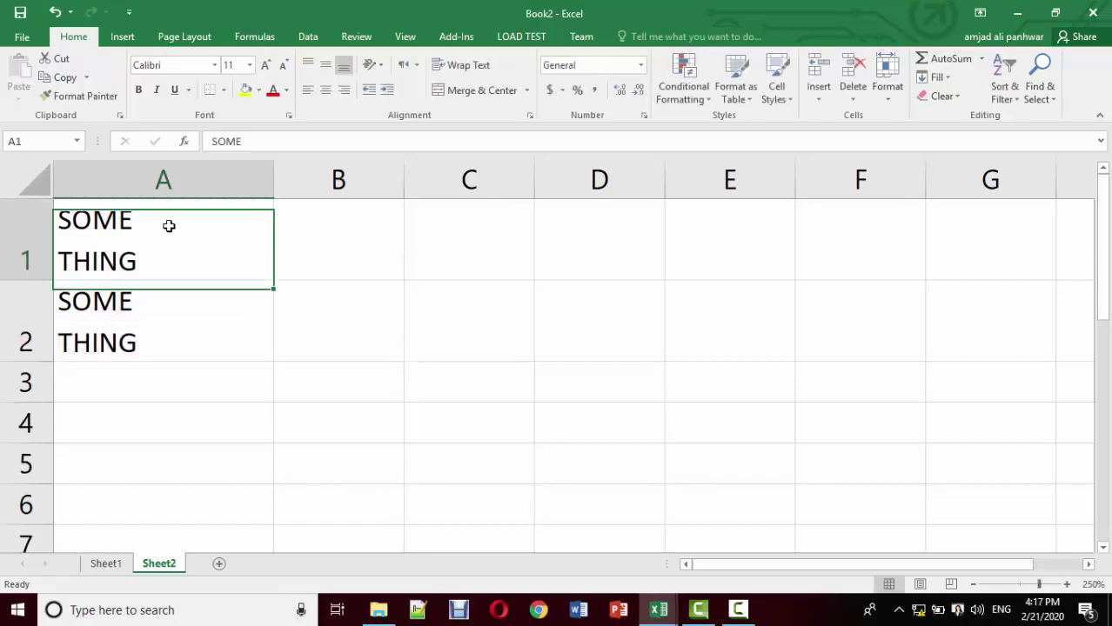
key("ctrl+z")
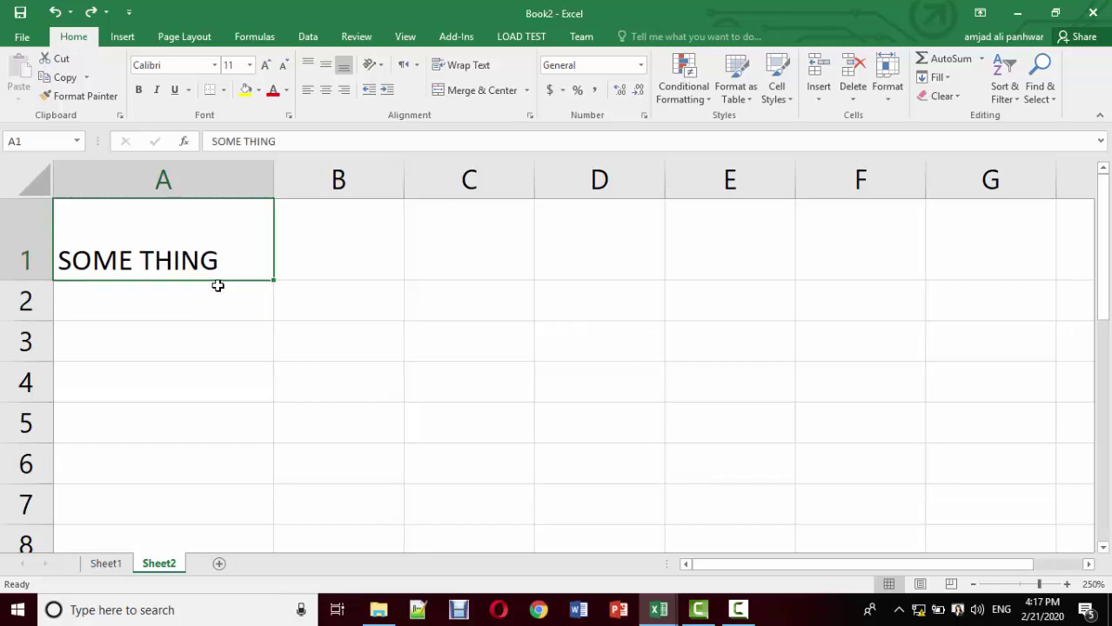
key("ctrl+z")
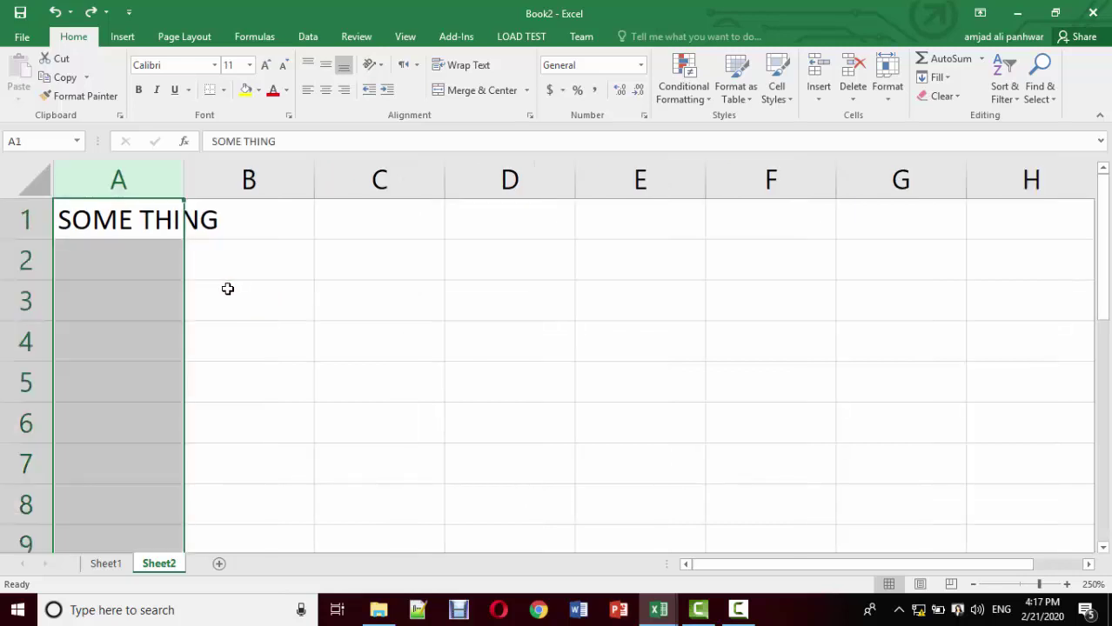
left_click(133, 228)
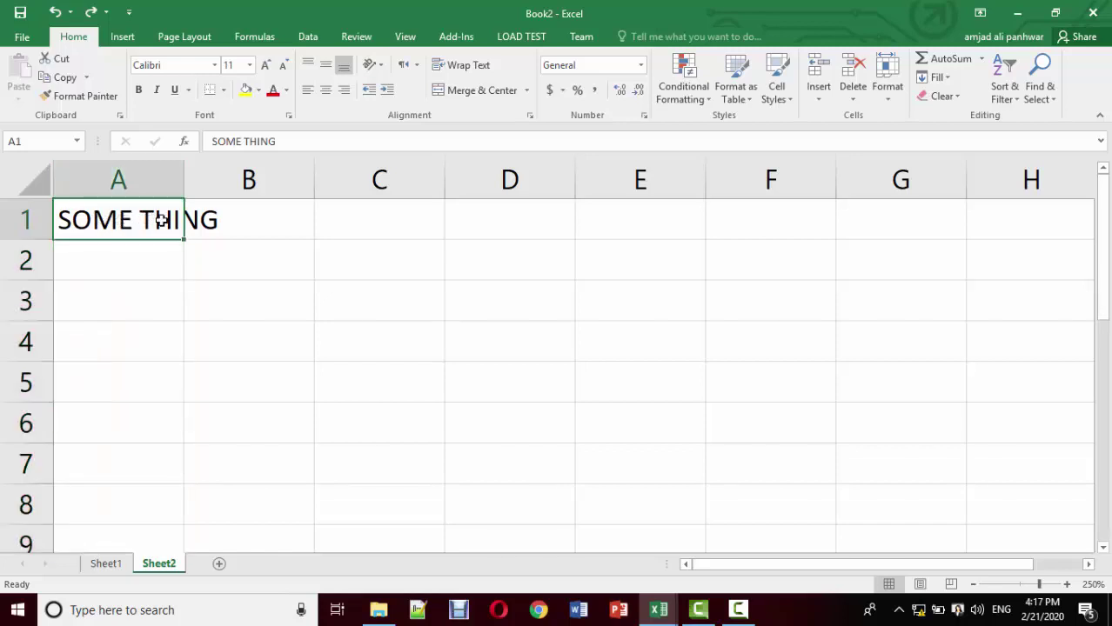
left_click(244, 218)
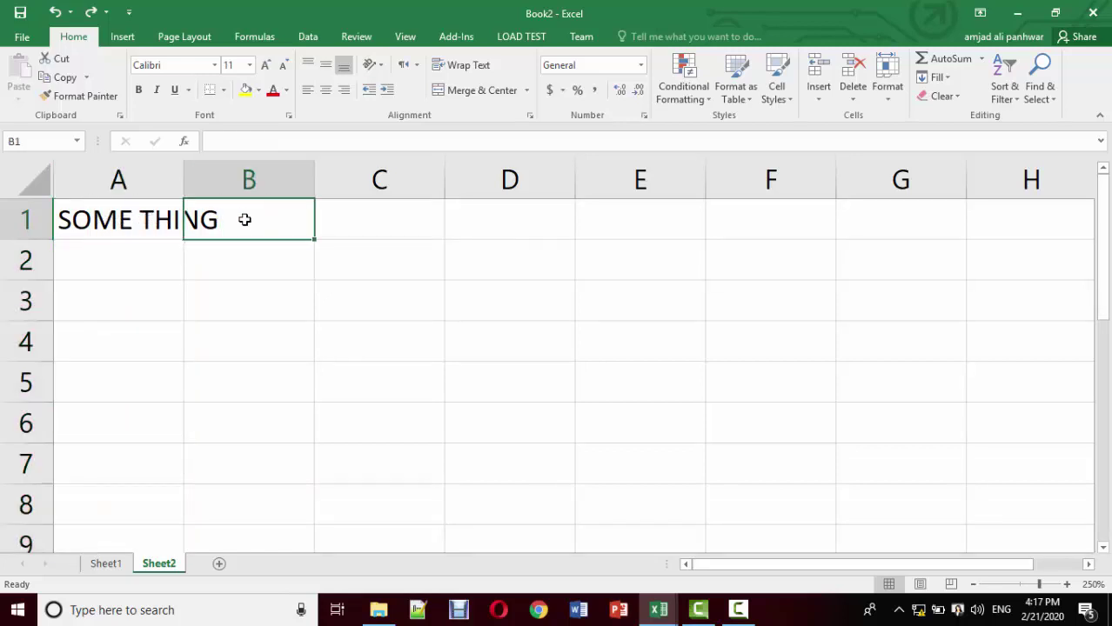
left_click(223, 141)
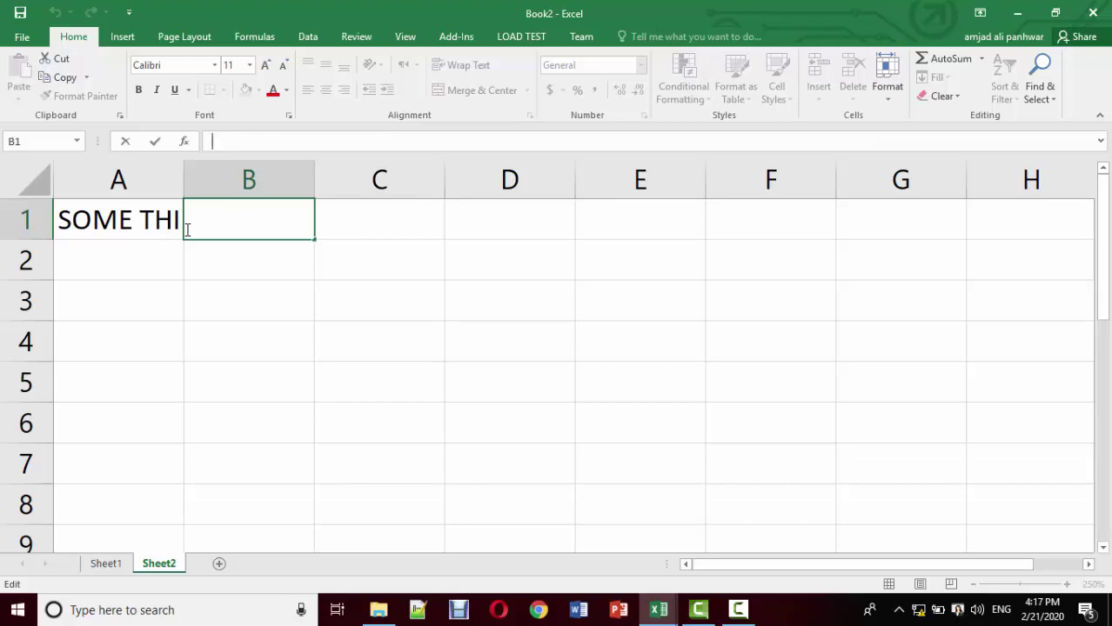
Turn on Wrap Text for A1 so SOME THING wraps onto two lines in a taller row 1
left_click(134, 222)
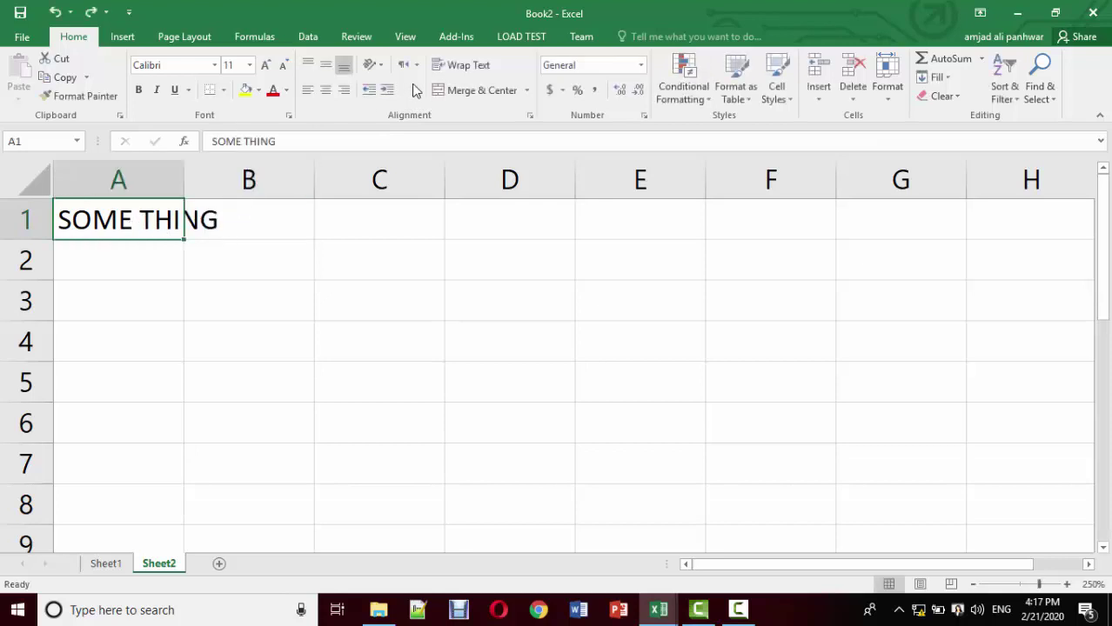
left_click(460, 64)
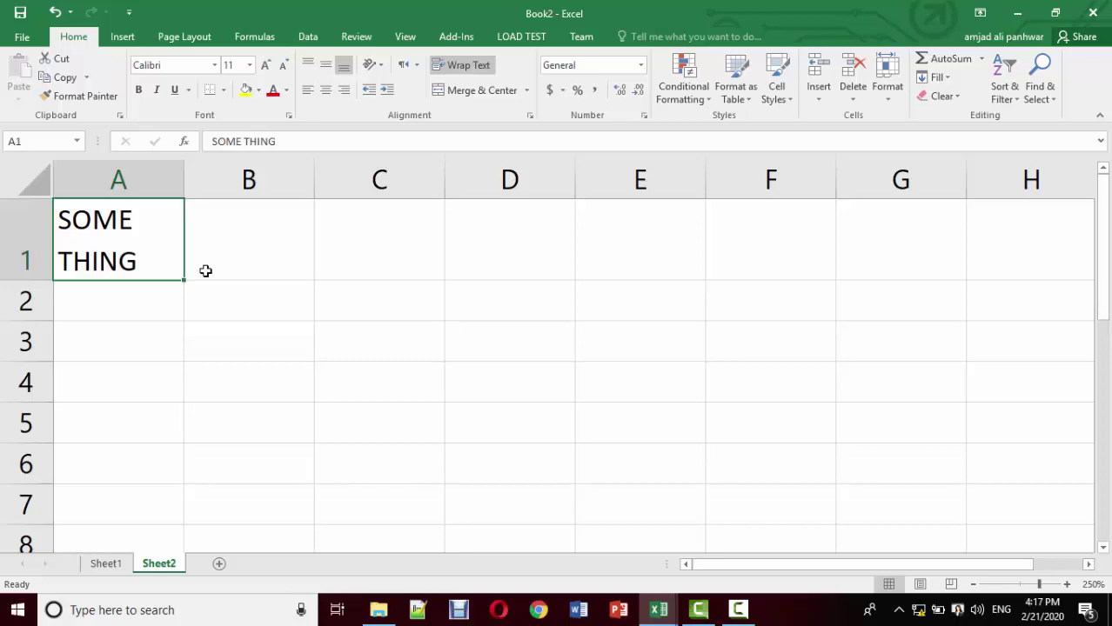
left_click(261, 299)
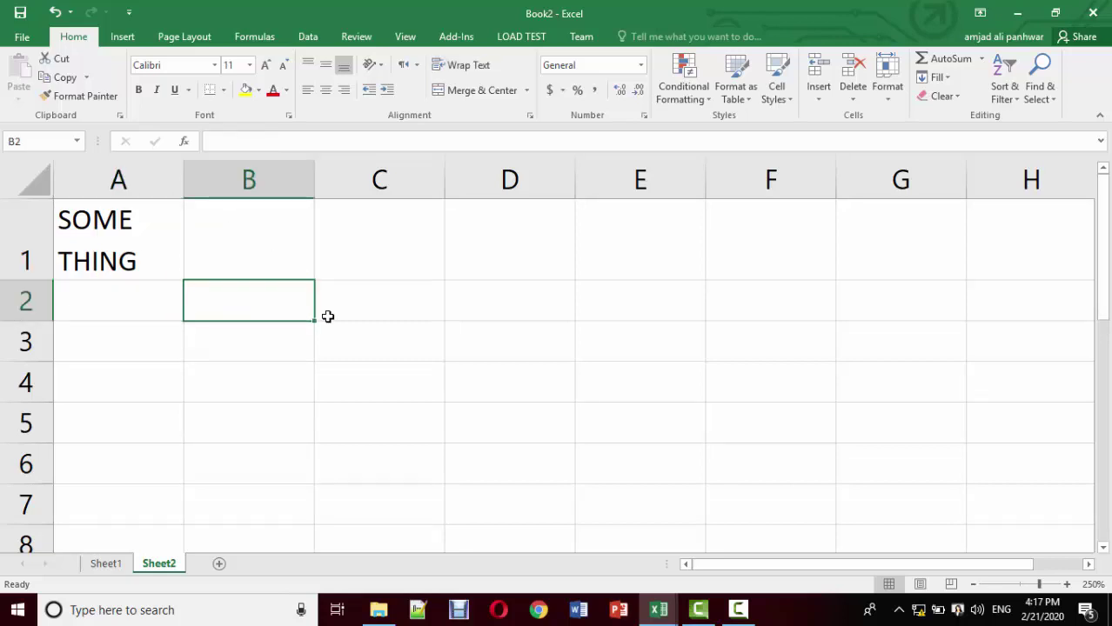
Enter OBSERVATION in B2 and wrap it onto two lines as OBSERVA / TION
type("OBSER")
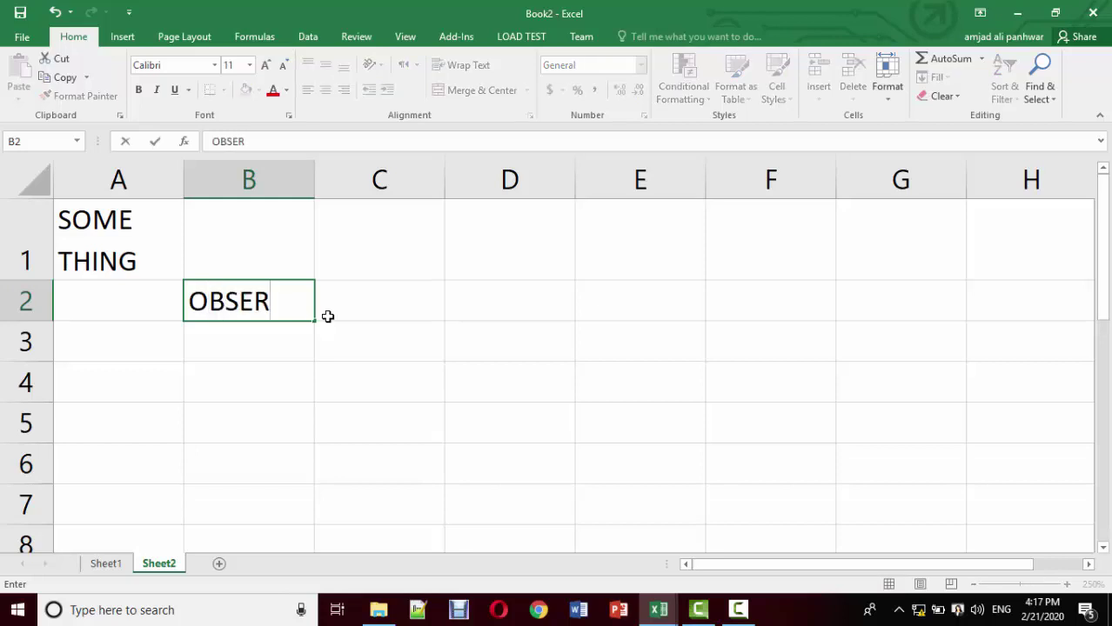
type("VATION")
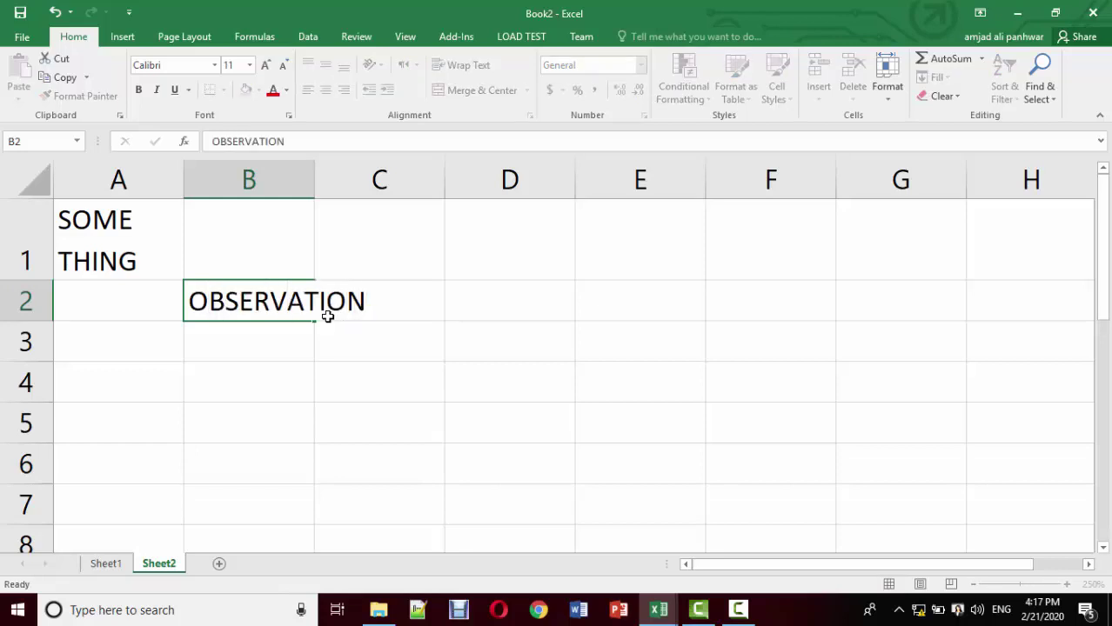
key("Return")
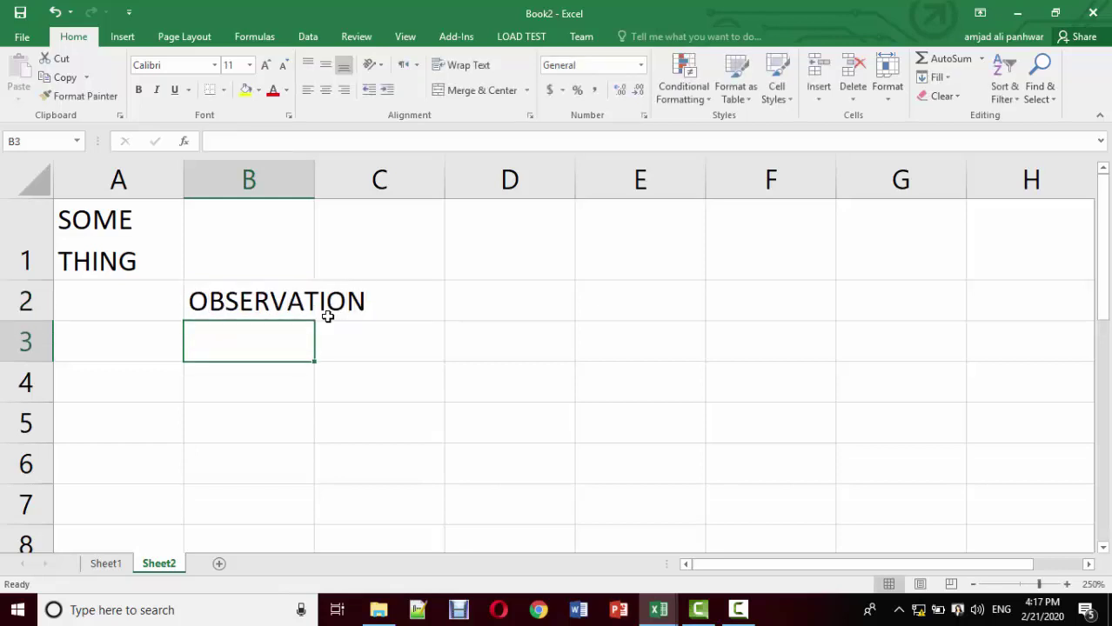
left_click(284, 305)
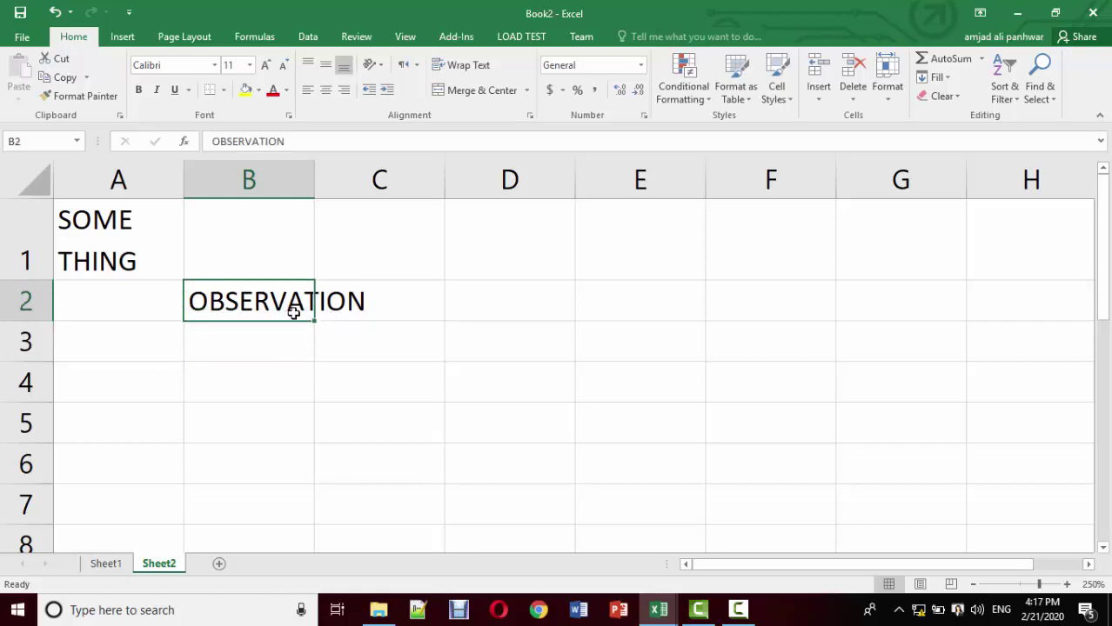
left_click(476, 77)
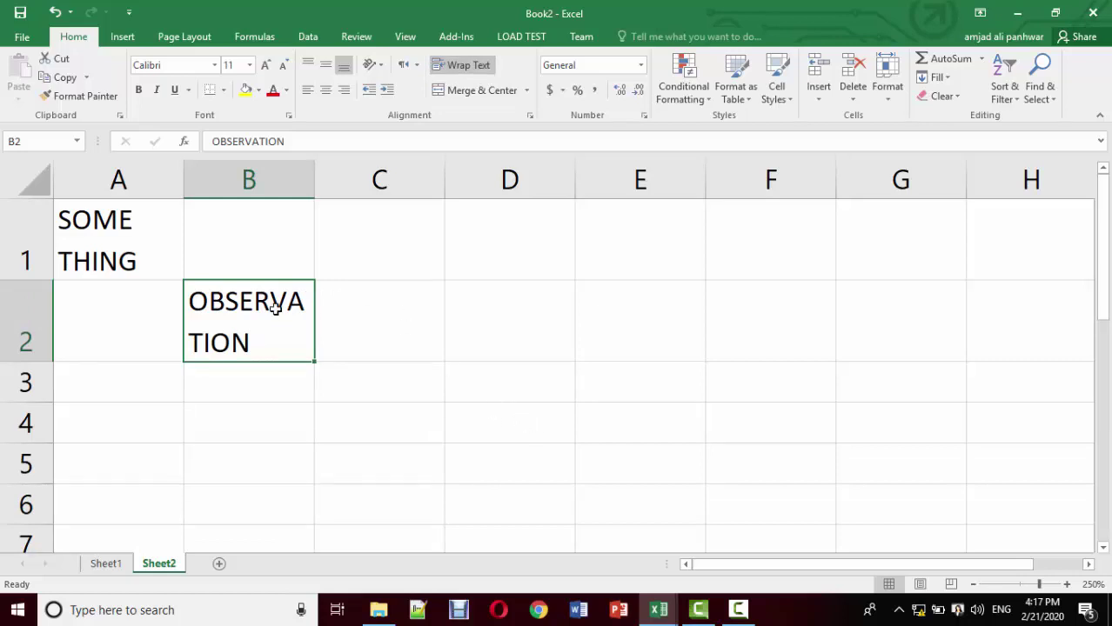
left_click(353, 309)
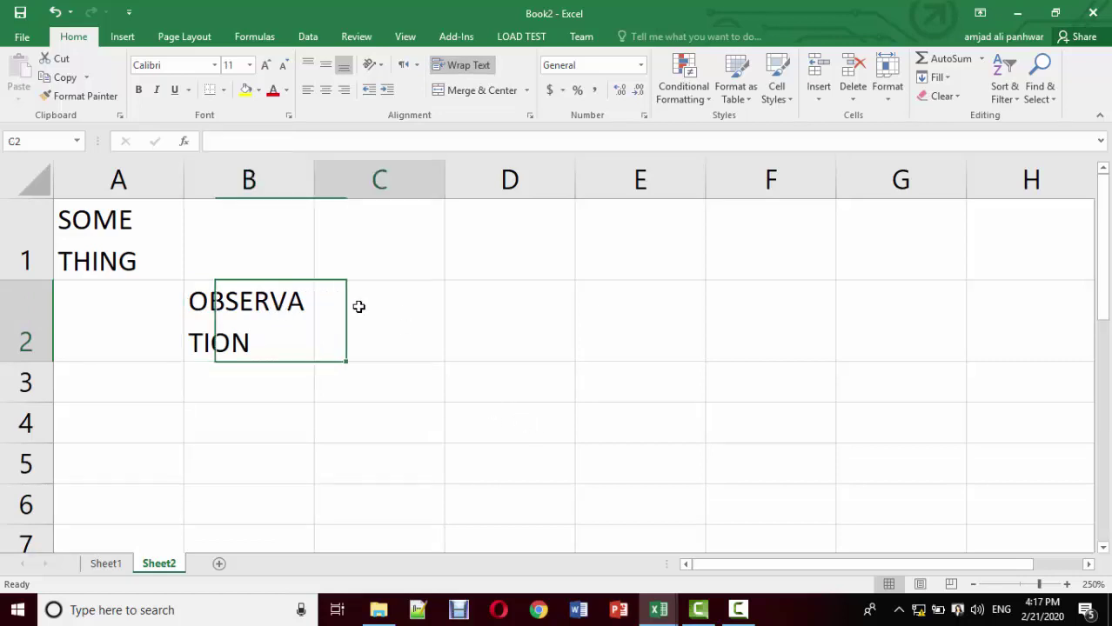
left_click(374, 426)
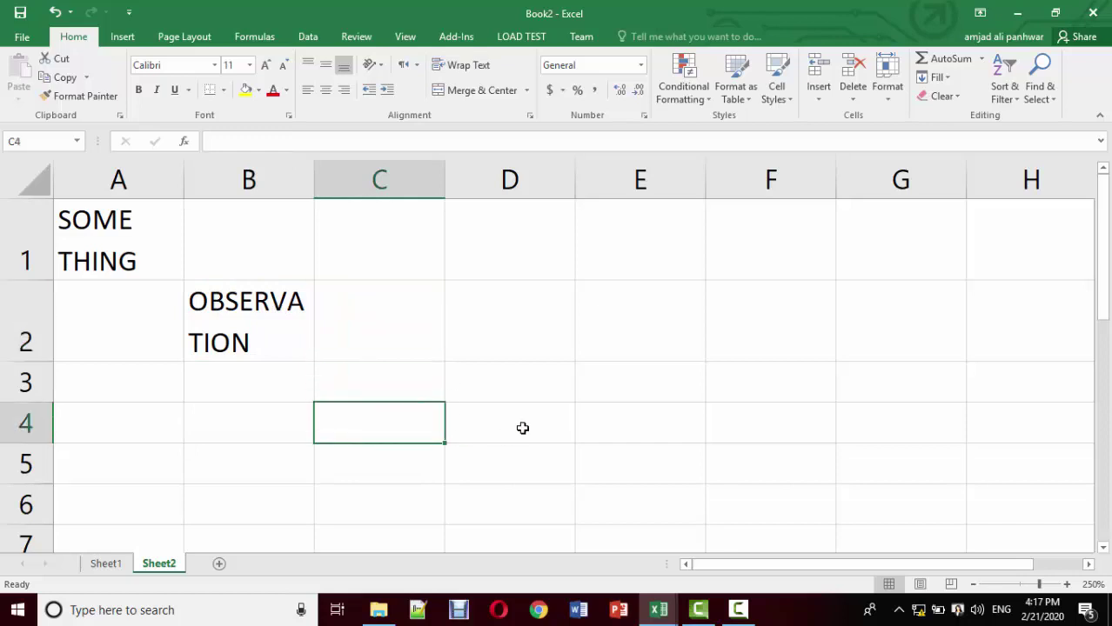
Enter FOR and EXAMPLE on two lines in C4 using an Alt+Enter line break
type("FOR")
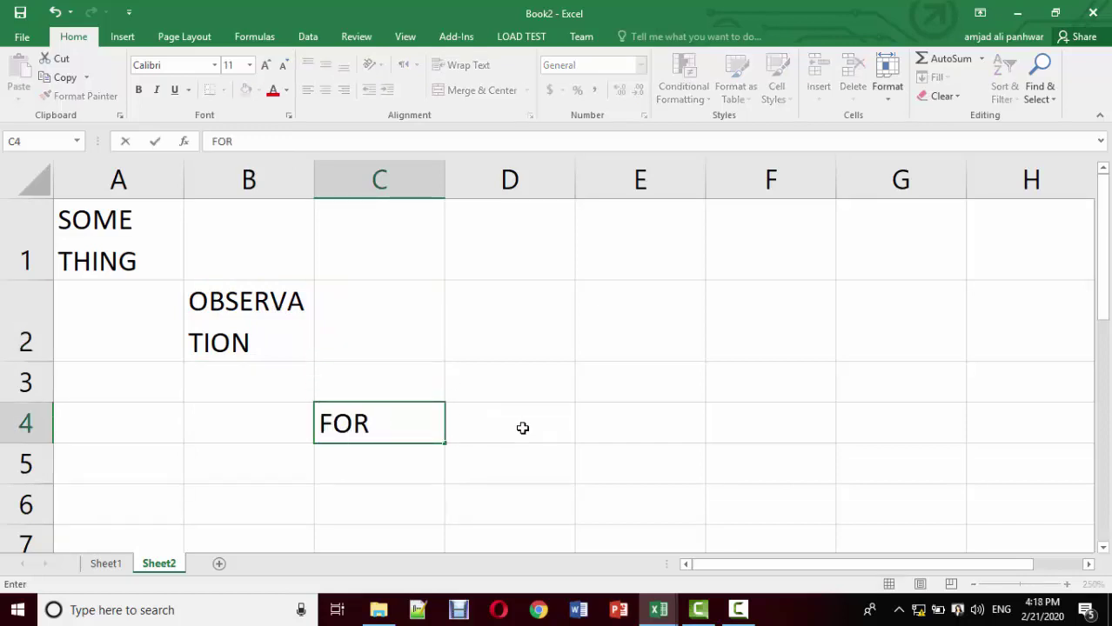
type(" EXAMPLE")
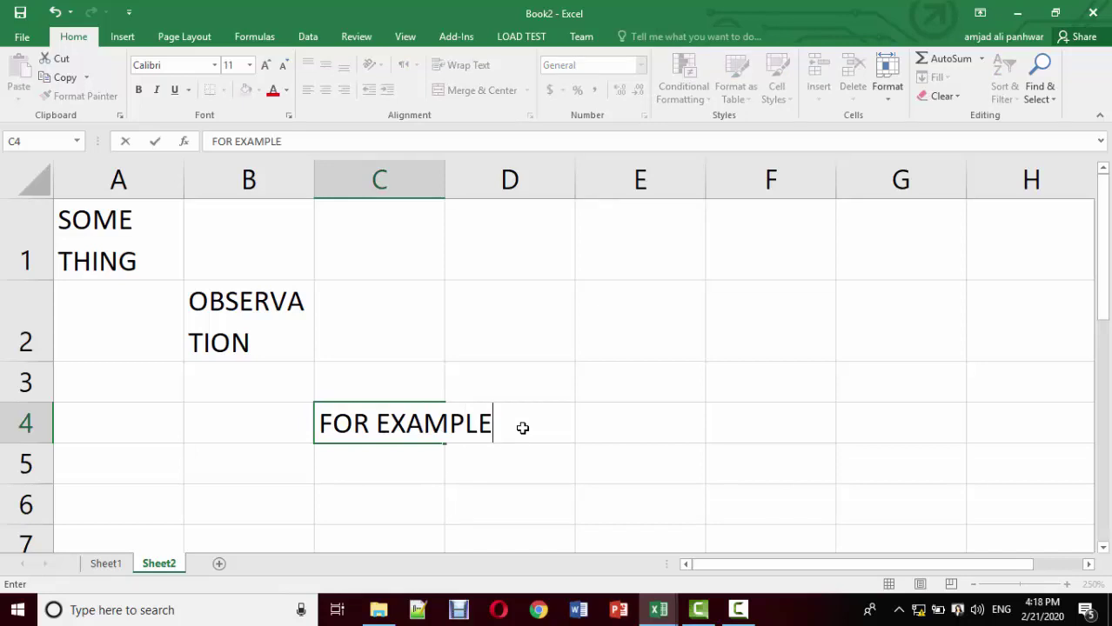
key("BackSpace")
key("BackSpace")
key("BackSpace")
key("BackSpace")
key("BackSpace")
key("BackSpace")
key("BackSpace")
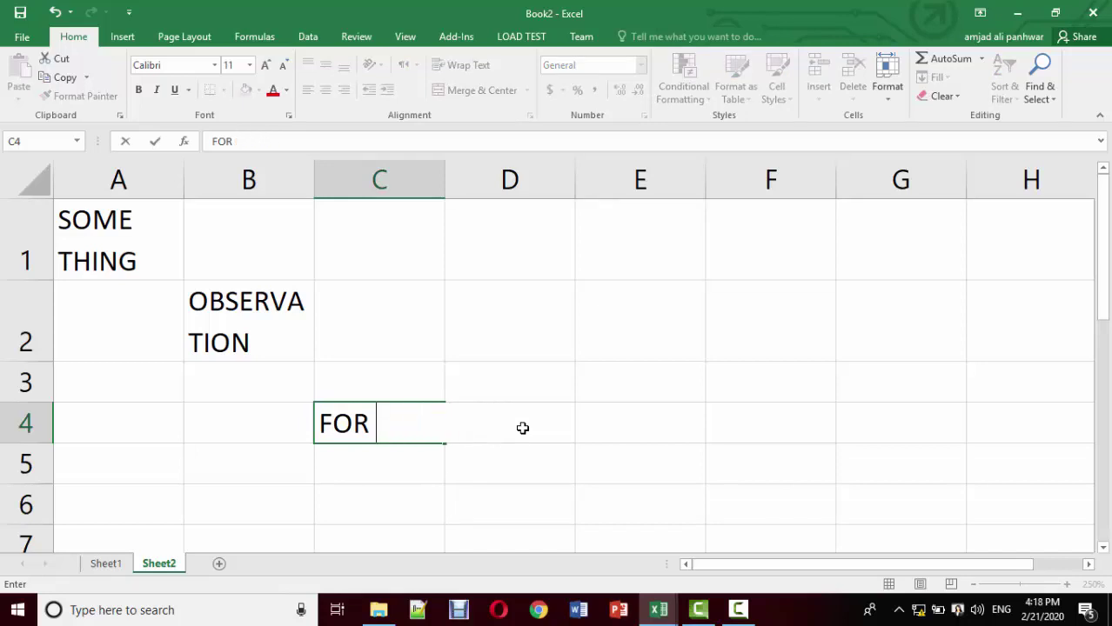
key("alt")
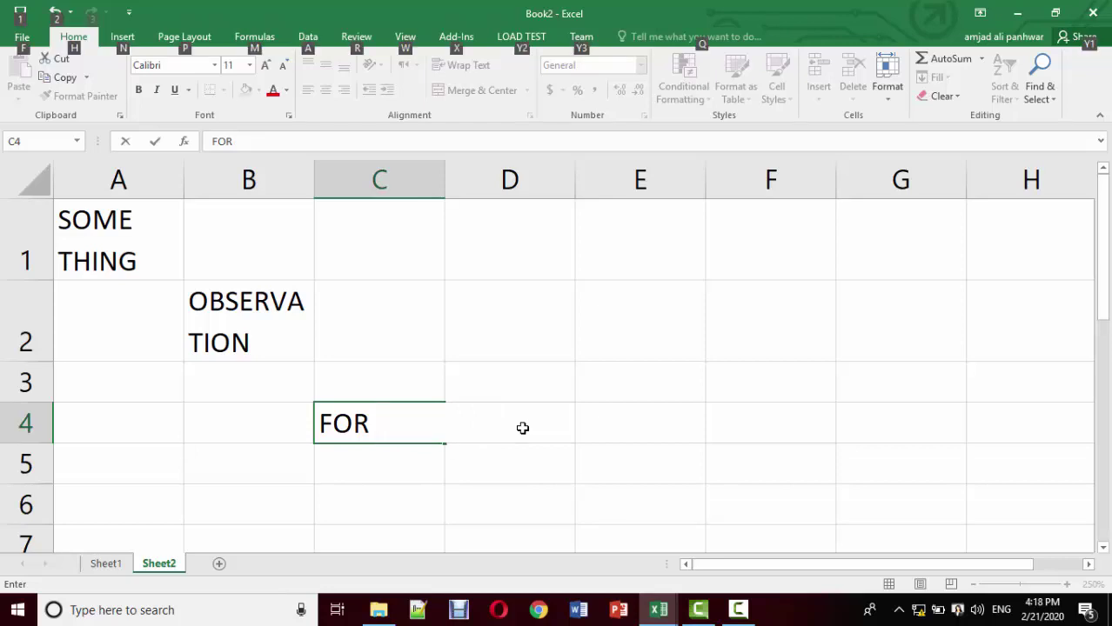
key("alt+Return")
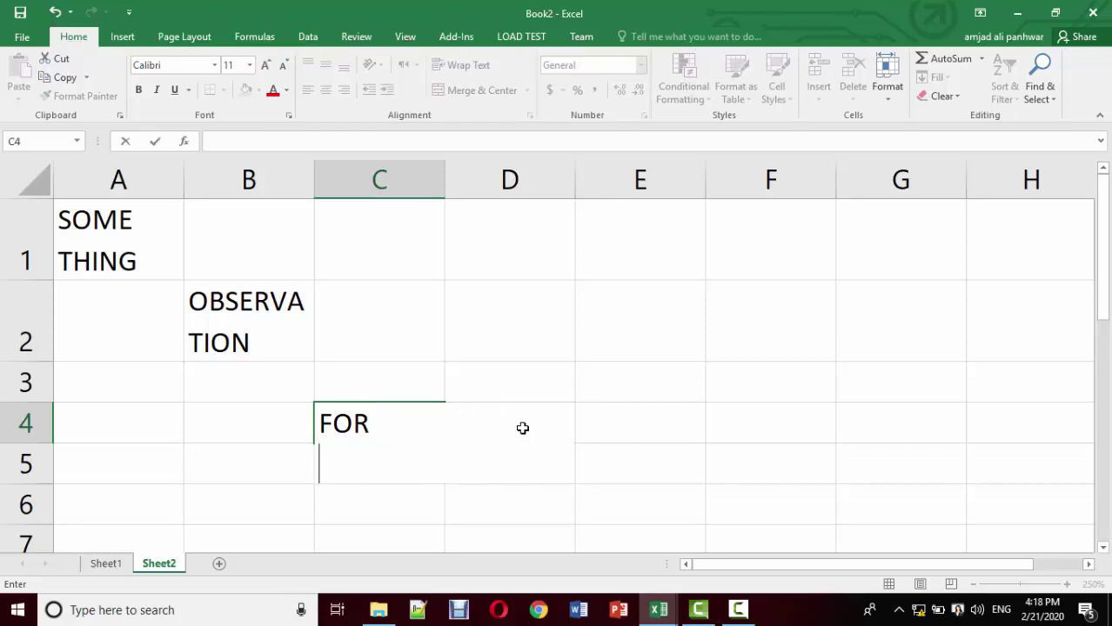
type("EXAM")
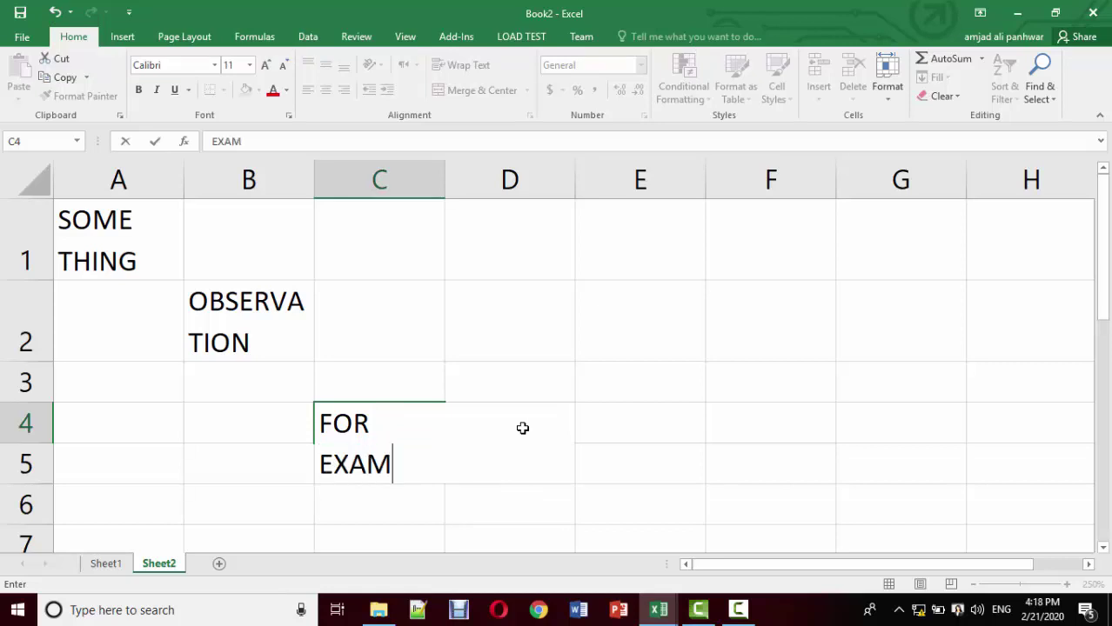
type("PLE")
key("Return")
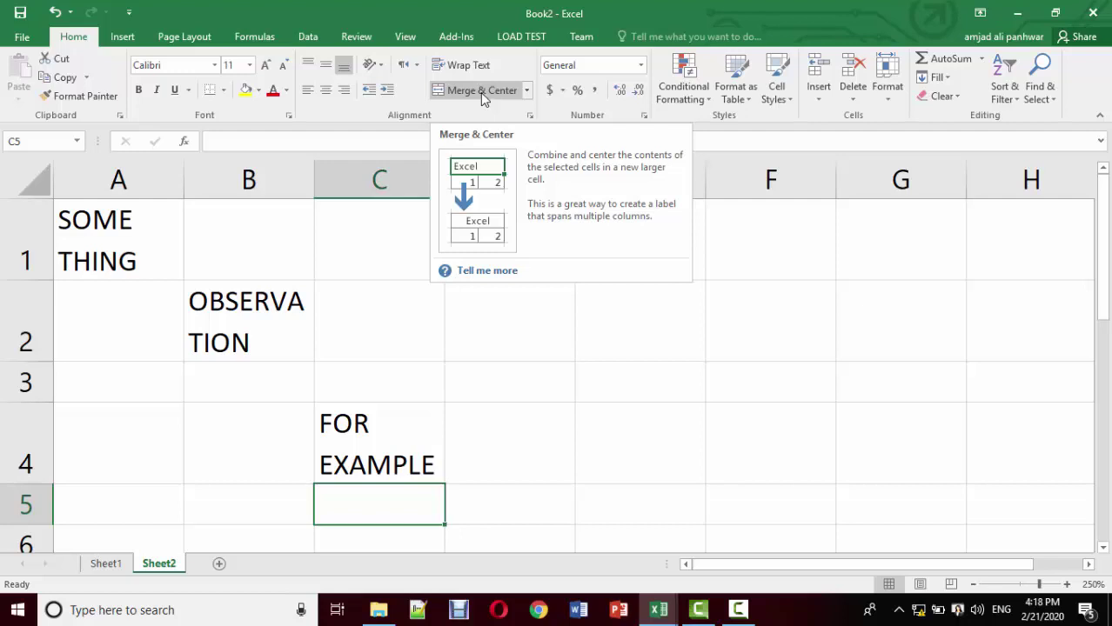
Add a new blank Sheet3 to the workbook
left_click(380, 247)
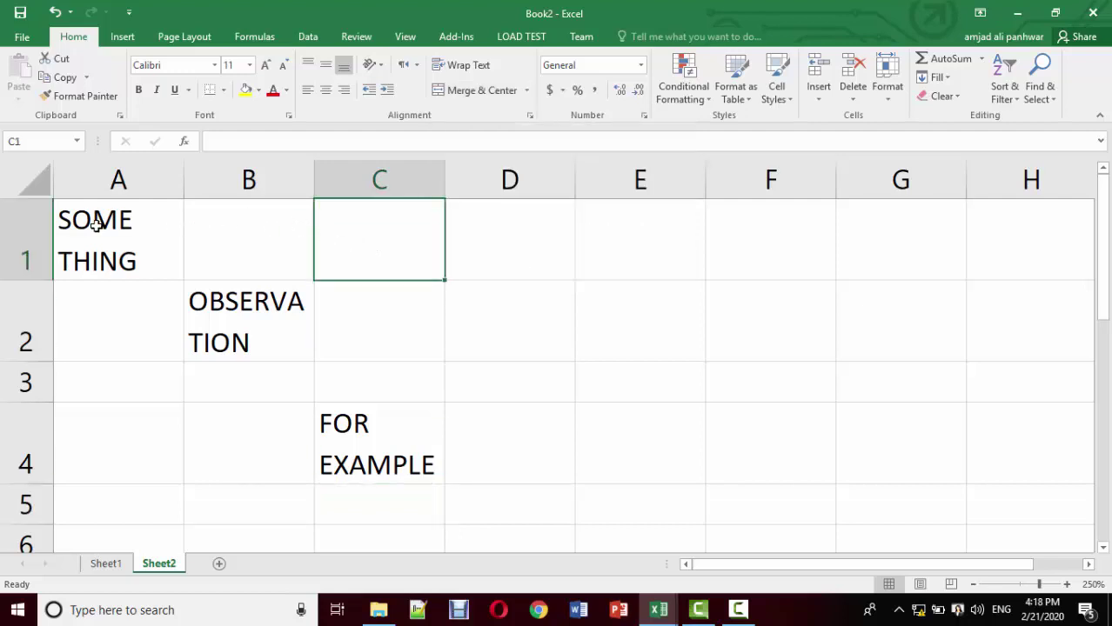
left_click_drag(64, 219, 563, 224)
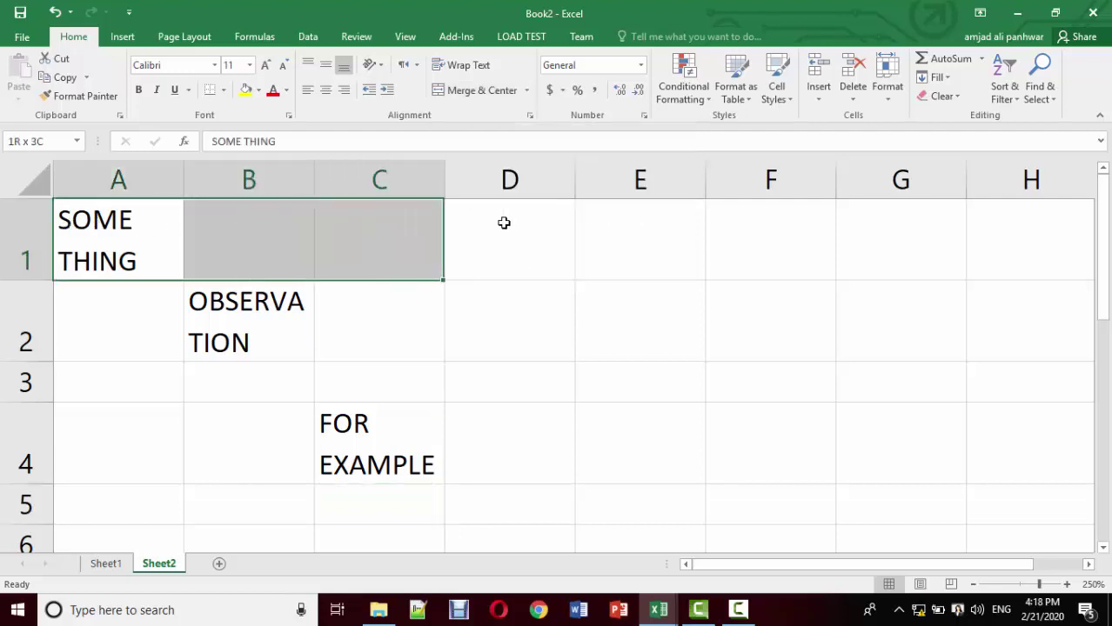
left_click(219, 564)
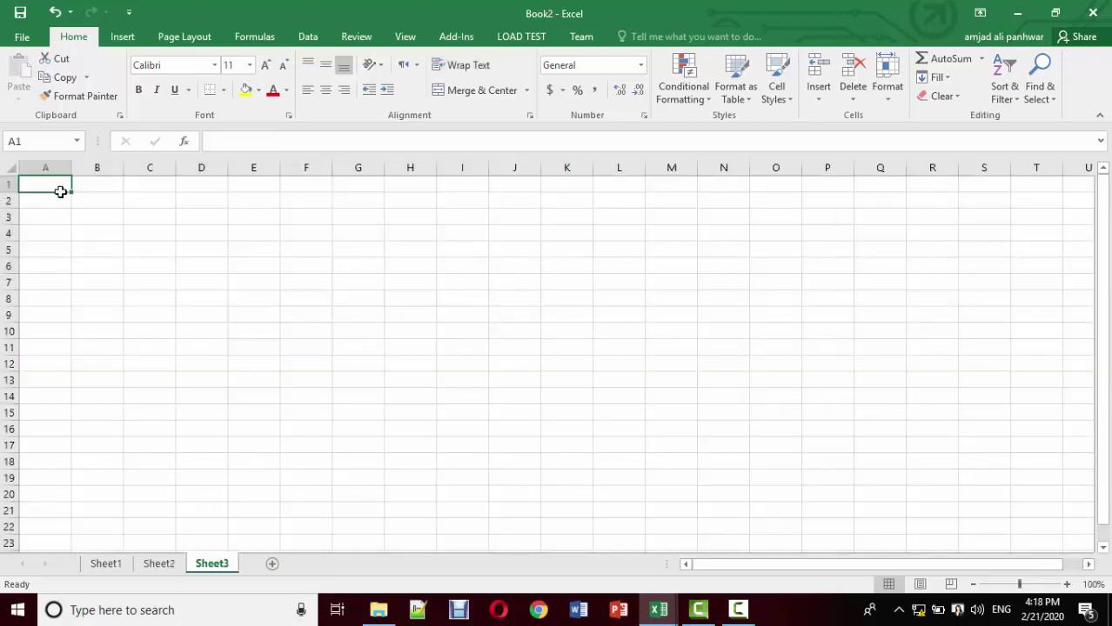
Merge and centre A1:O2 on Sheet3 and enter the title 'SINDH AGRICULTURE UNIVERSITY'
mouse_move(57, 192)
left_mouse_down()
mouse_move(695, 189)
mouse_move(779, 202)
left_mouse_up()
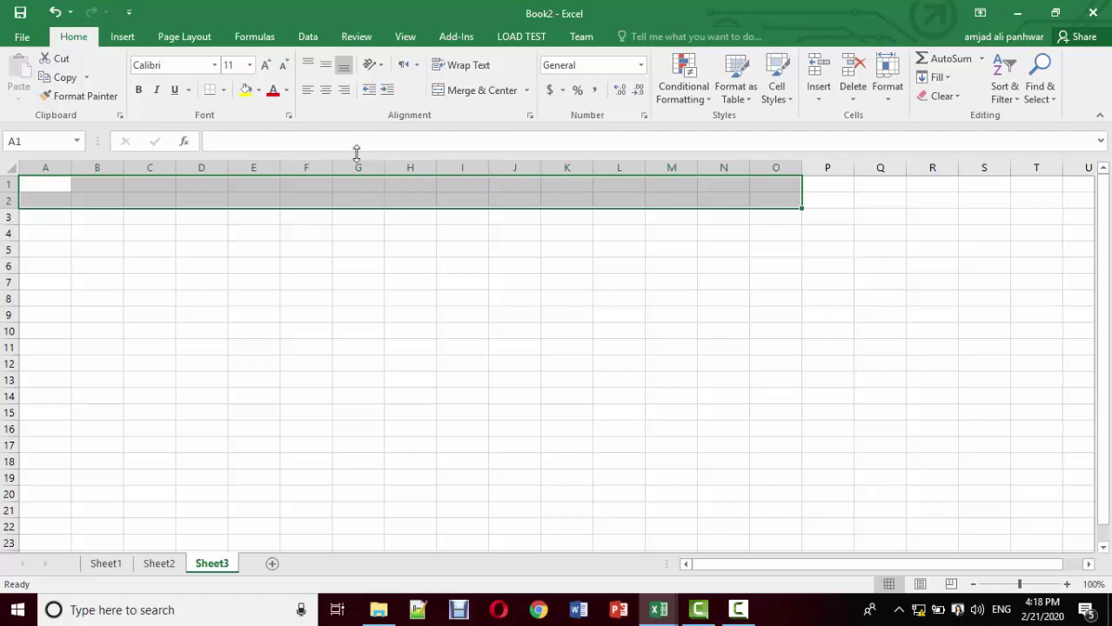
left_click(439, 92)
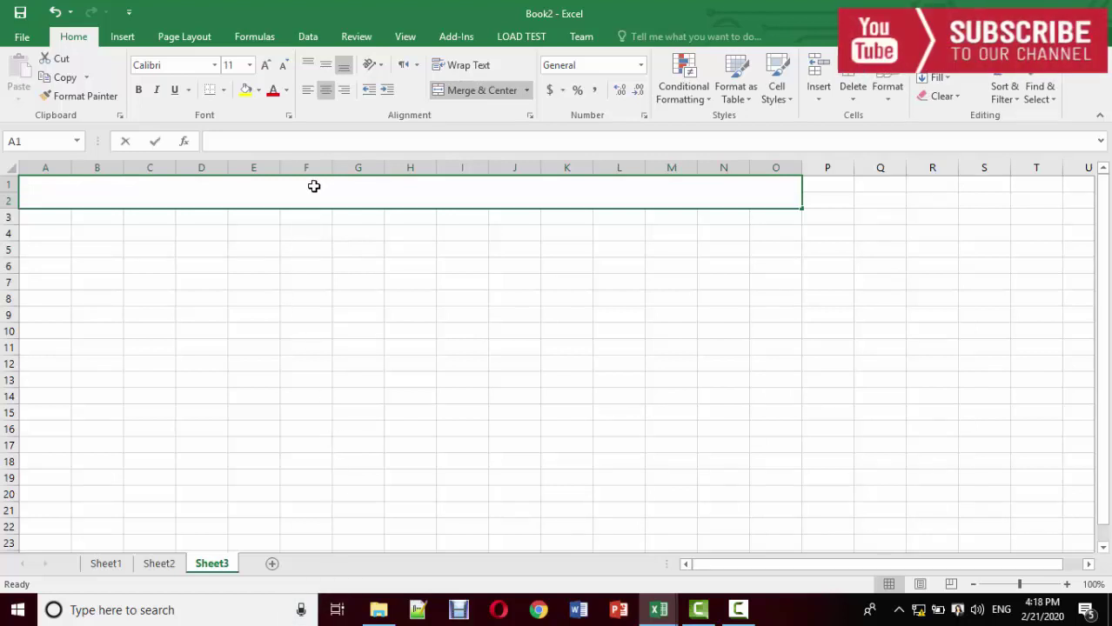
type("SINDH")
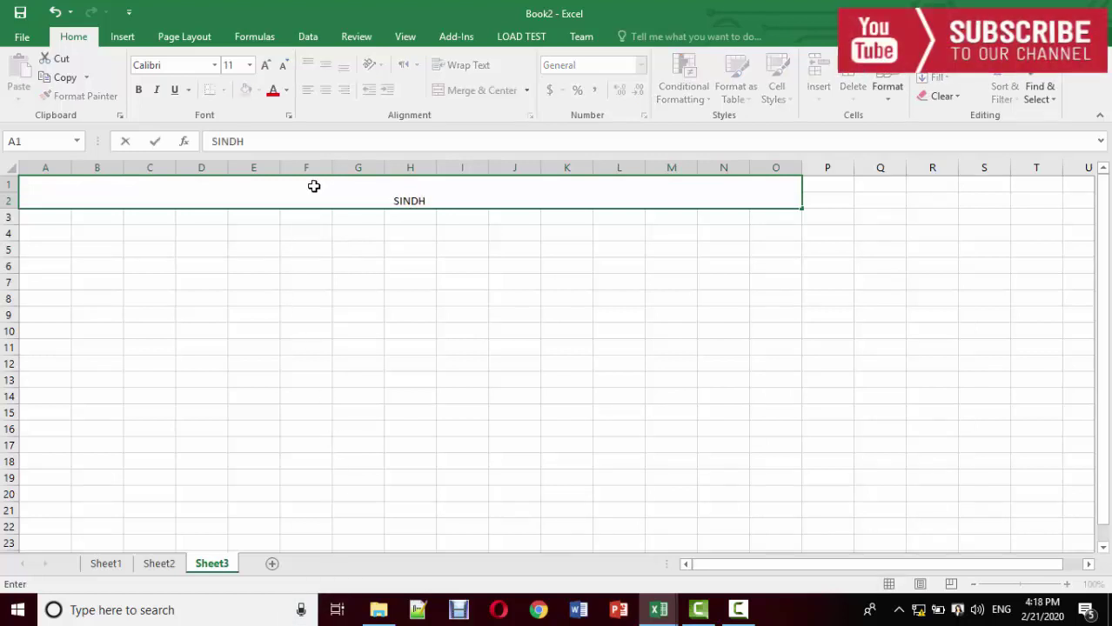
type(" AGRICULTURE")
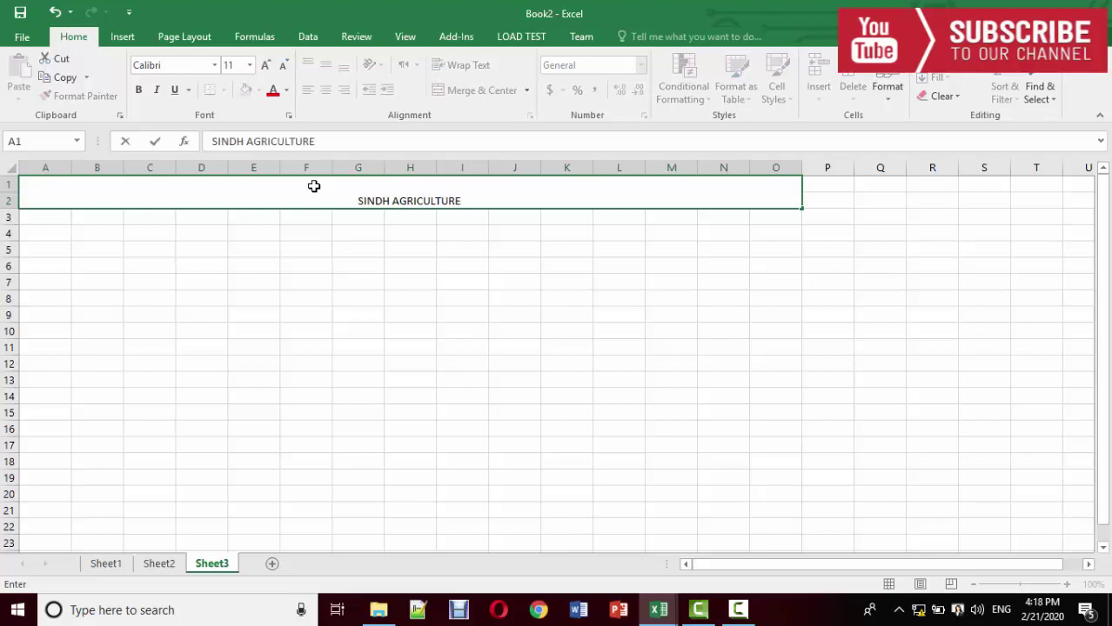
type(" UNIVERSITY")
key("Return")
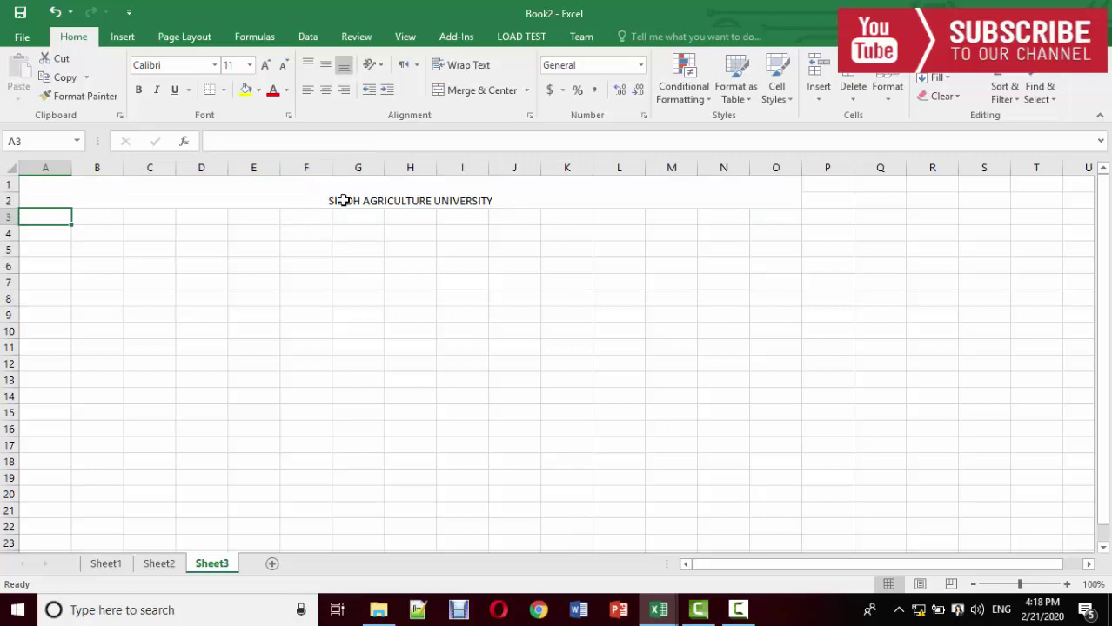
Enlarge the title to 22 pt, middle-align it, and keep it centred across A1:O2
left_click(348, 201)
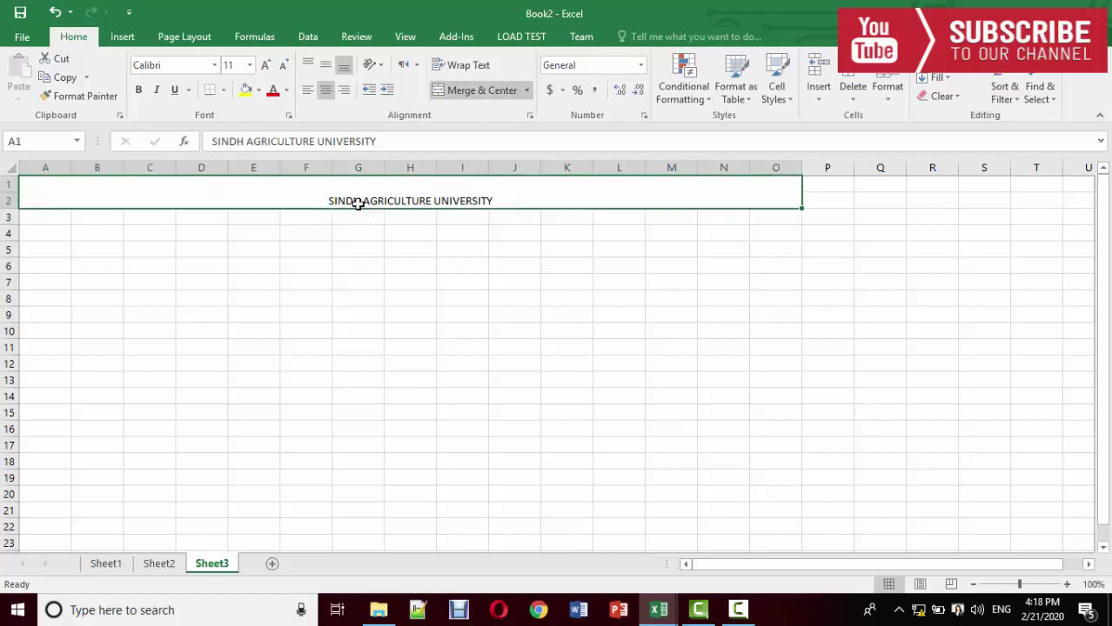
left_click(266, 66)
left_click(266, 66)
left_click(266, 66)
left_click(266, 66)
left_click(266, 66)
left_click(265, 66)
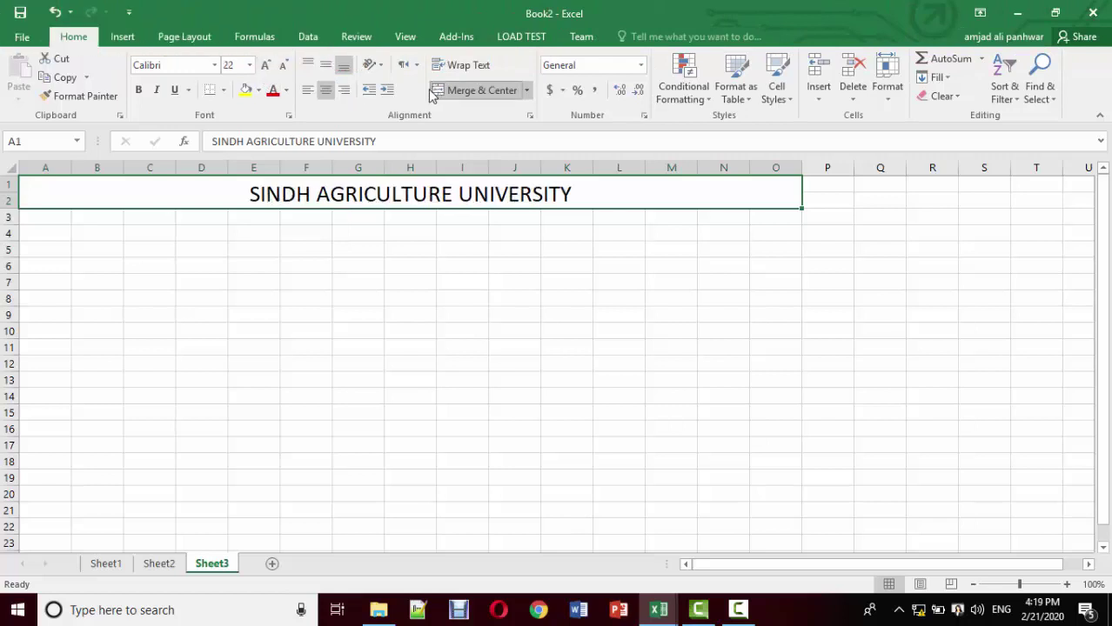
left_click(325, 65)
left_click(328, 92)
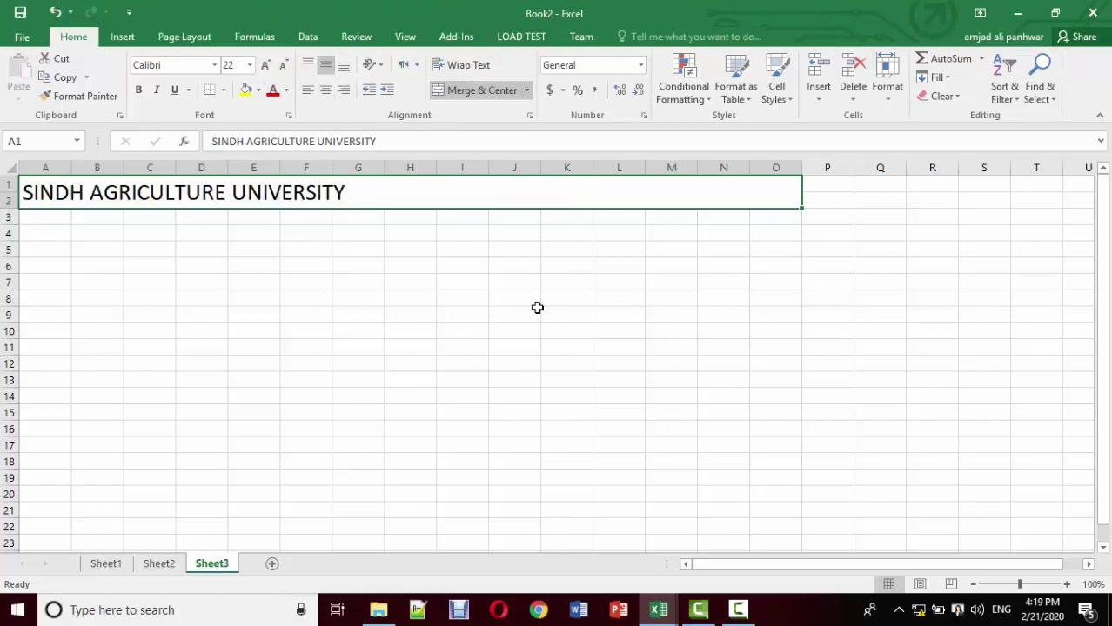
left_click(326, 91)
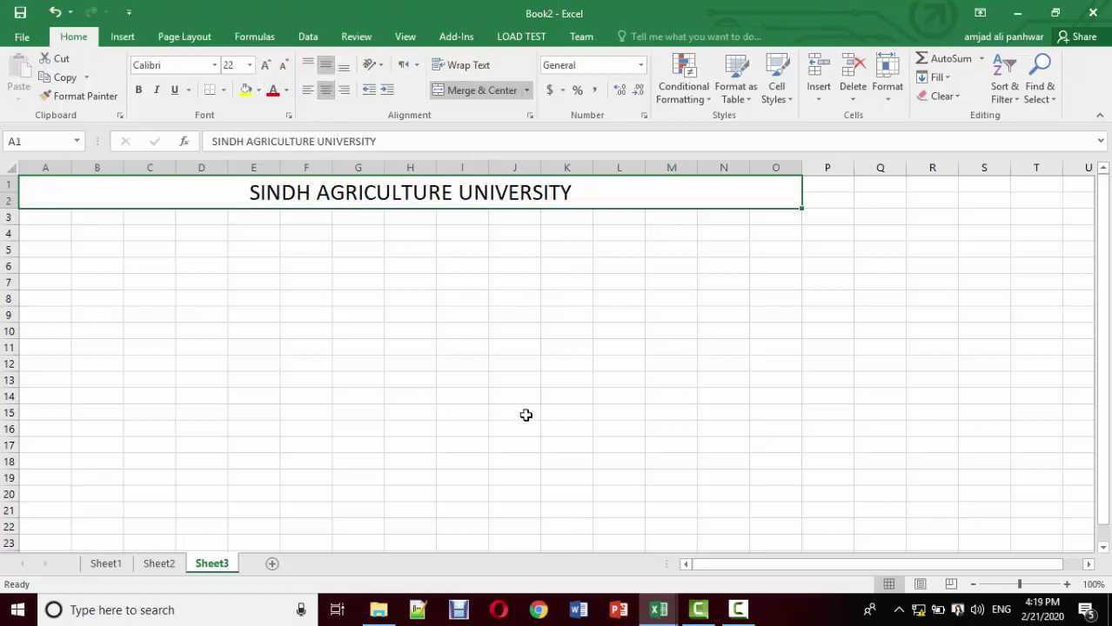
mouse_move(50, 221)
left_mouse_down()
mouse_move(818, 473)
mouse_move(770, 532)
left_mouse_up()
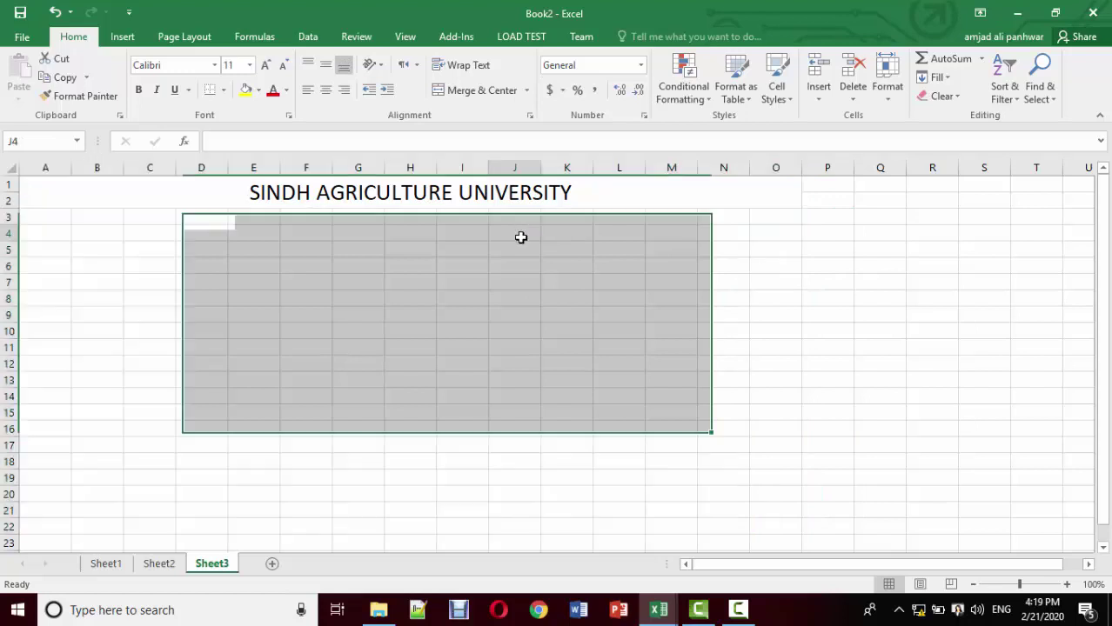
Merge cells D3 and D4 below the title into one cell with Merge & Center
left_click(520, 238)
scroll(328, 341, "up", 3, "ctrl")
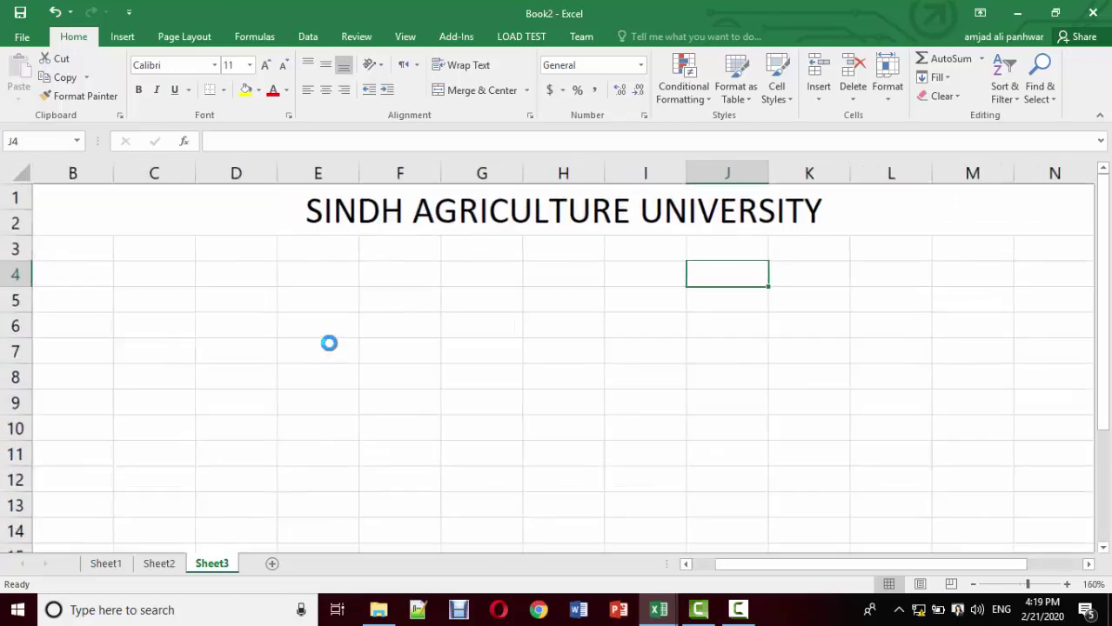
scroll(246, 350, "up", 3, "ctrl")
scroll(245, 351, "up", 2, "ctrl")
left_click_drag(118, 287, 117, 314)
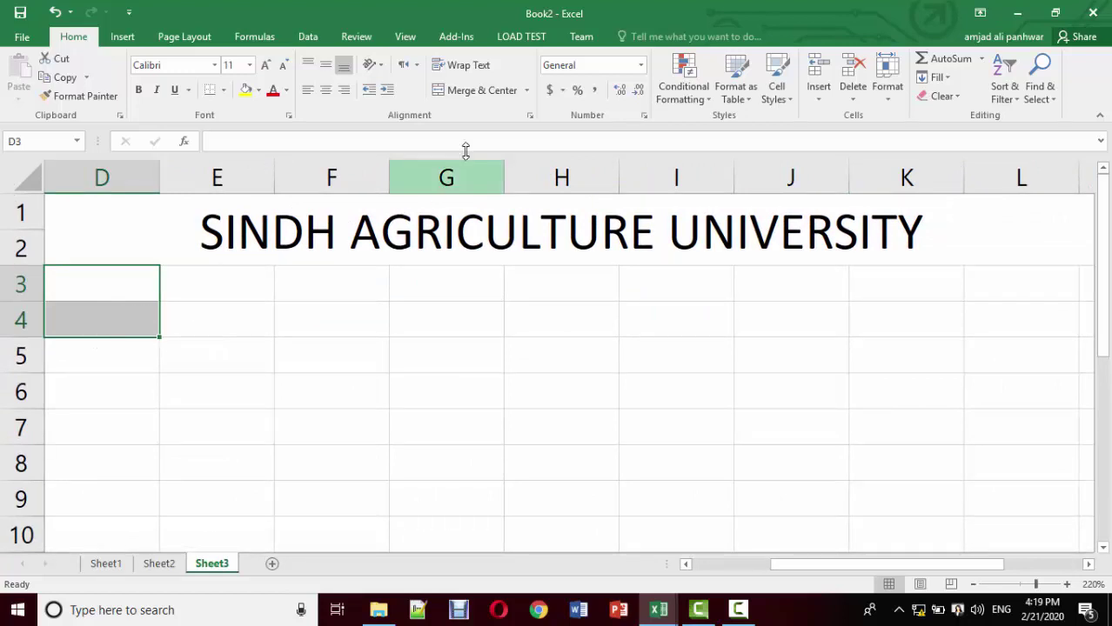
left_click(526, 91)
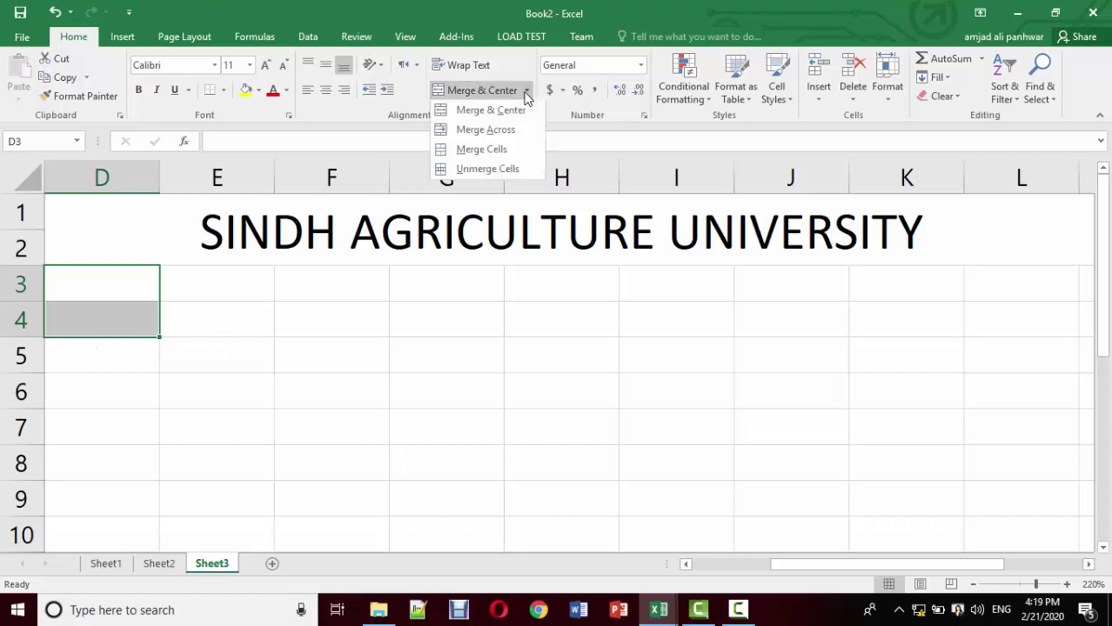
left_click(477, 111)
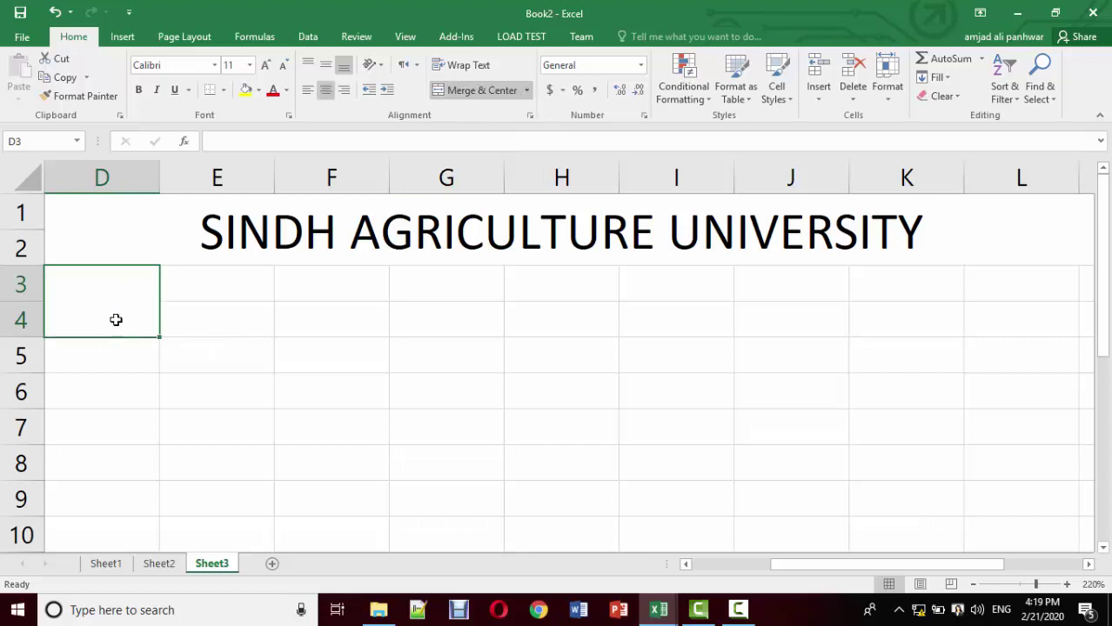